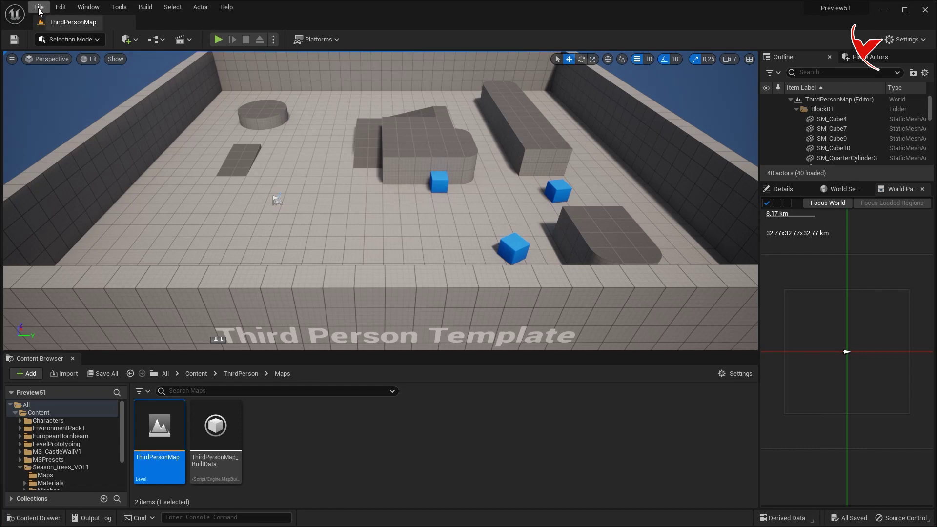
# Create a new level from the Open World template
pyautogui.click(39, 7)
pyautogui.click(63, 32)
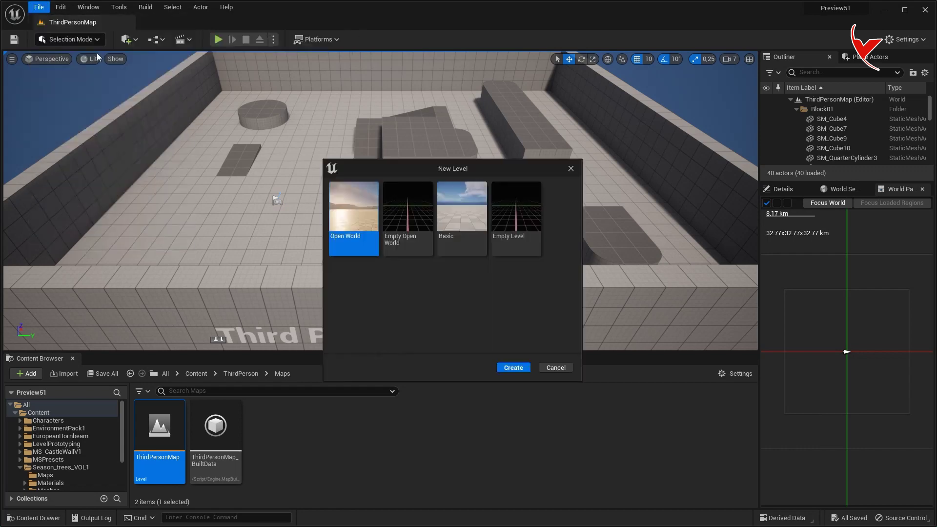
pyautogui.click(513, 367)
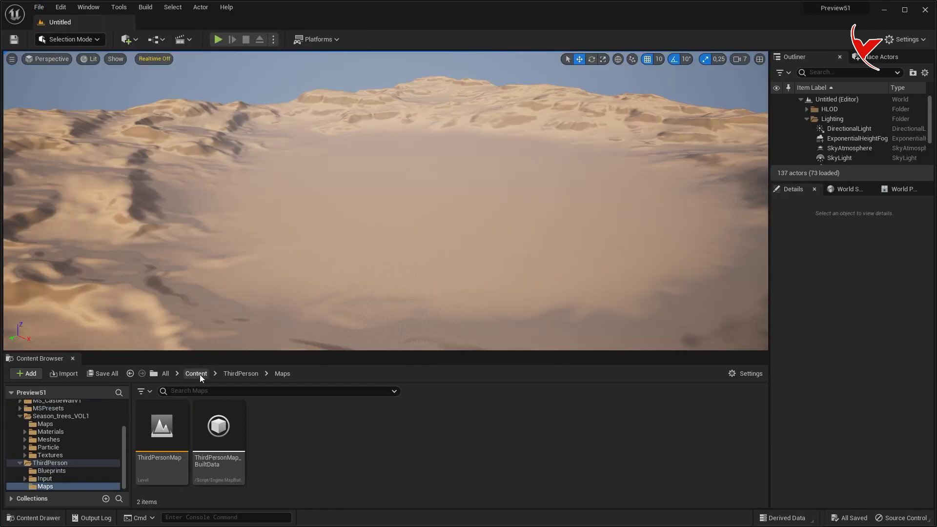
# Place the SM_Tree_bg_smr and SM_Tree_md_smr meshes from the Season_trees_VOL1 Meshes folder beside each other on the landscape
pyautogui.click(200, 374)
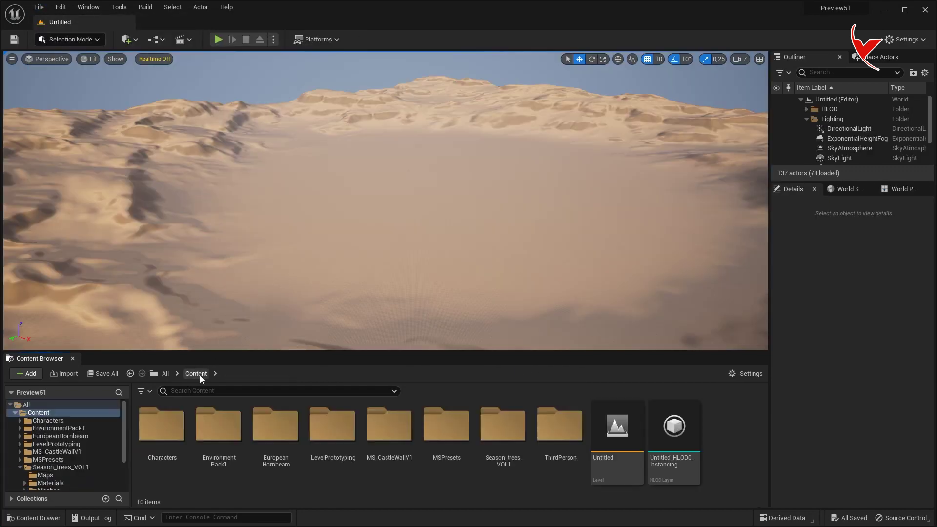
pyautogui.doubleClick(501, 425)
pyautogui.doubleClick(261, 433)
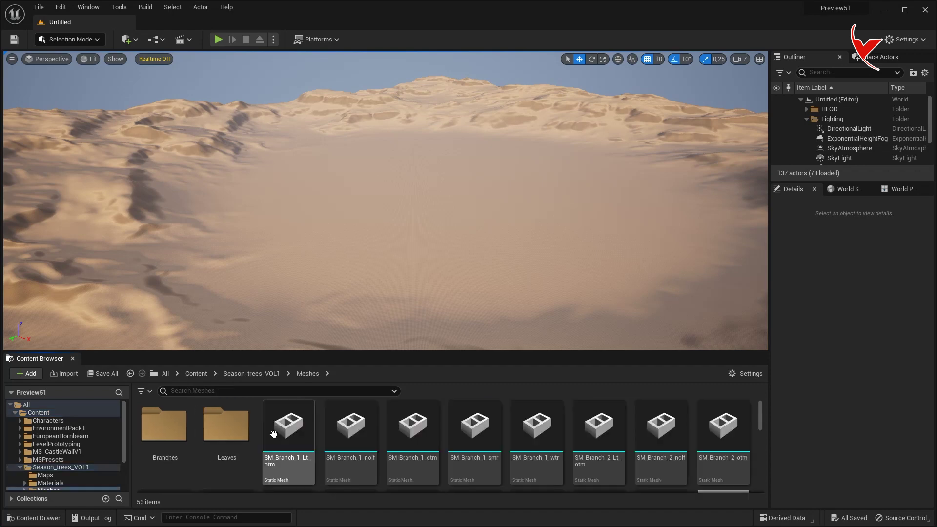
pyautogui.scroll(-2, 506, 451)
pyautogui.scroll(-2, 508, 458)
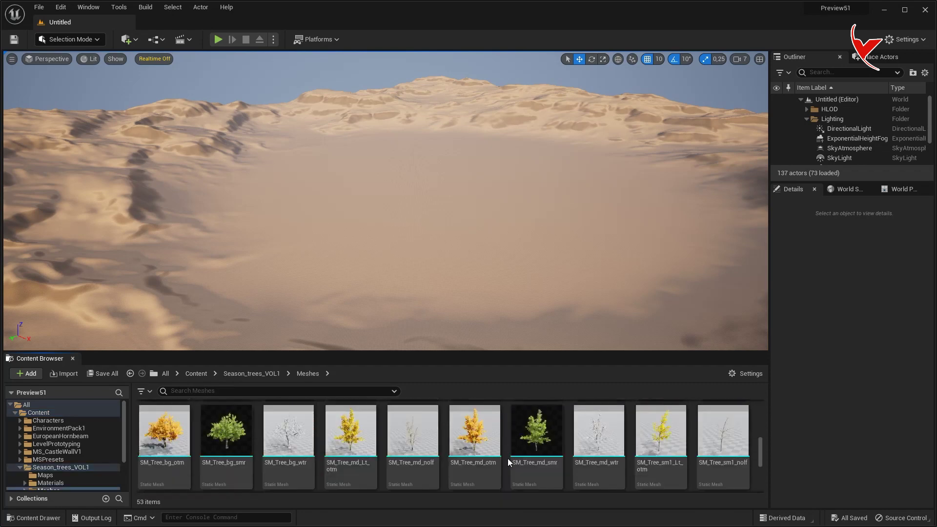
pyautogui.moveTo(226, 429); pyautogui.dragTo(394, 279)
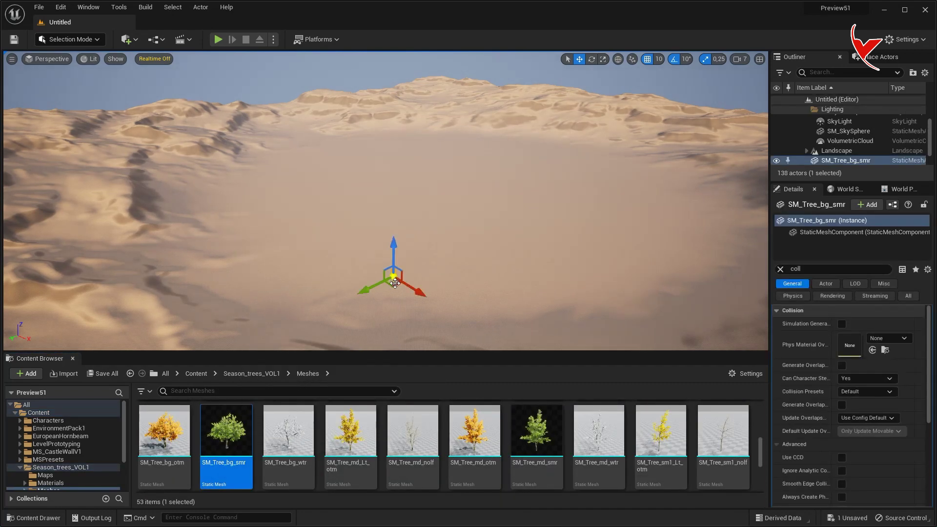
pyautogui.press('f')
pyautogui.moveTo(537, 429); pyautogui.dragTo(567, 283)
# Switch to Modeling mode and start a Pattern of the SM_Tree_md_smr tree with its shape set to Grid
pyautogui.click(81, 42)
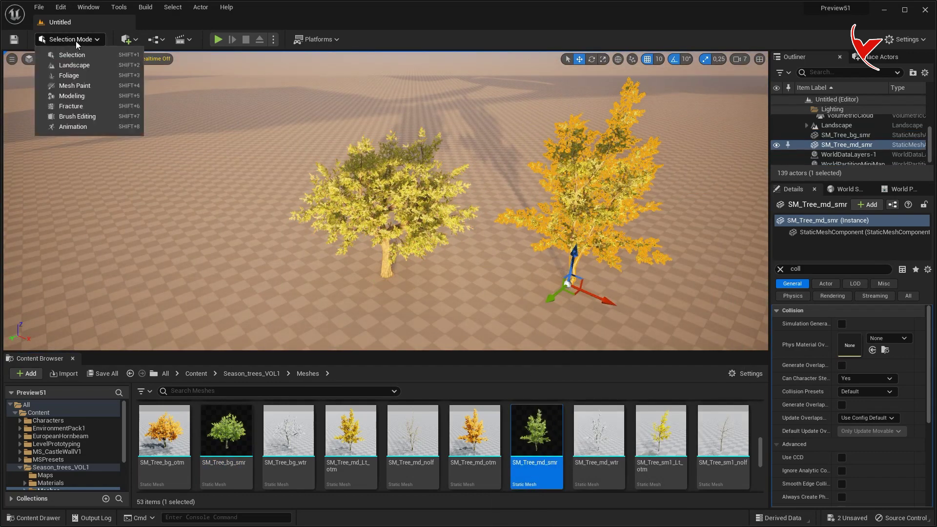
pyautogui.click(73, 98)
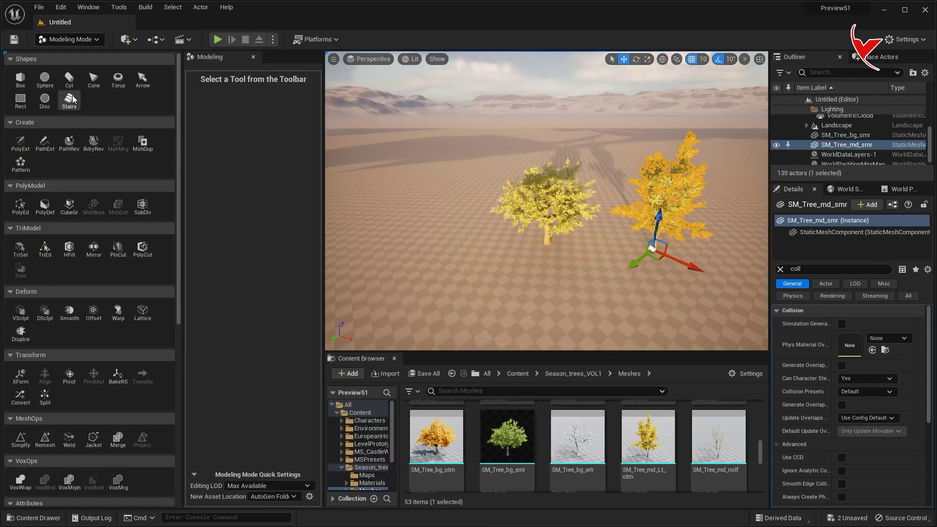
pyautogui.click(21, 166)
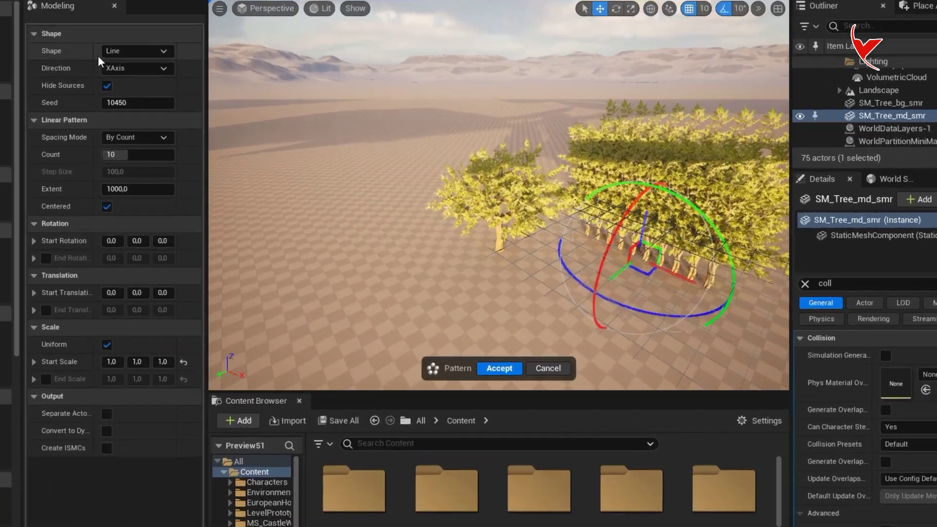
pyautogui.click(286, 89)
pyautogui.click(117, 71)
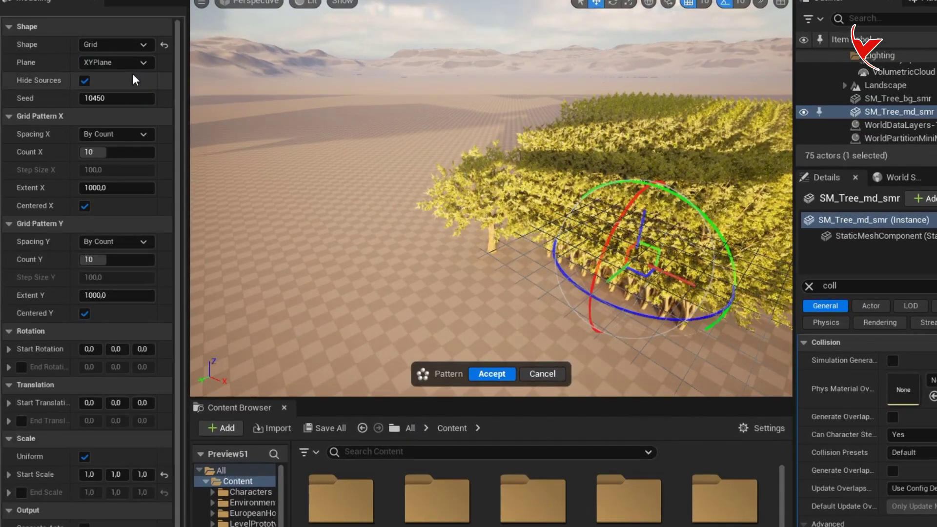
# Spread the tree grid to an X extent of about 35437 and a Y extent of about 39255
pyautogui.moveTo(491, 209); pyautogui.dragTo(341, 220, button='right')
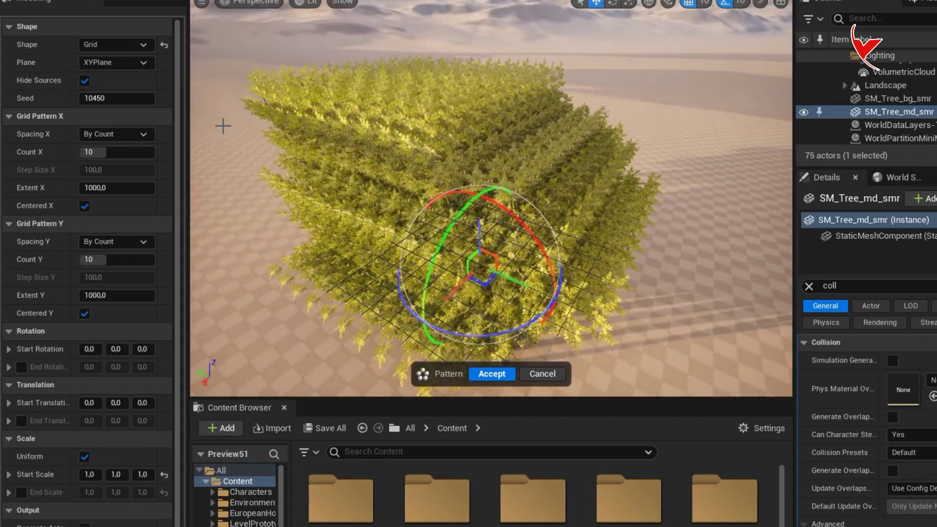
pyautogui.moveTo(117, 187); pyautogui.dragTo(178, 187)
pyautogui.moveTo(341, 219)
pyautogui.mouseDown(button='right')
pyautogui.moveTo(349, 222)
pyautogui.moveTo(337, 219)
pyautogui.mouseUp(button='right')
pyautogui.moveTo(111, 185); pyautogui.dragTo(171, 184)
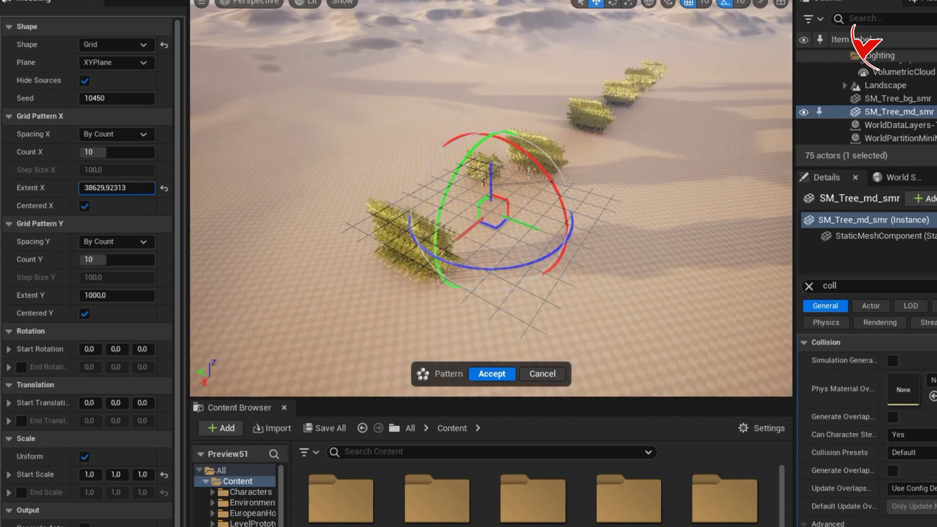
pyautogui.moveTo(427, 185); pyautogui.dragTo(240, 197, button='right')
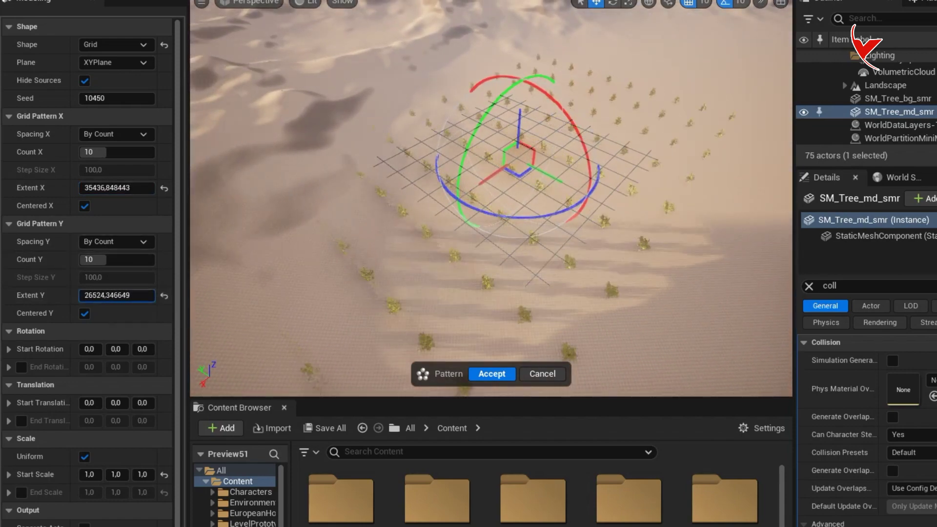
pyautogui.moveTo(338, 235); pyautogui.dragTo(480, 175, button='right')
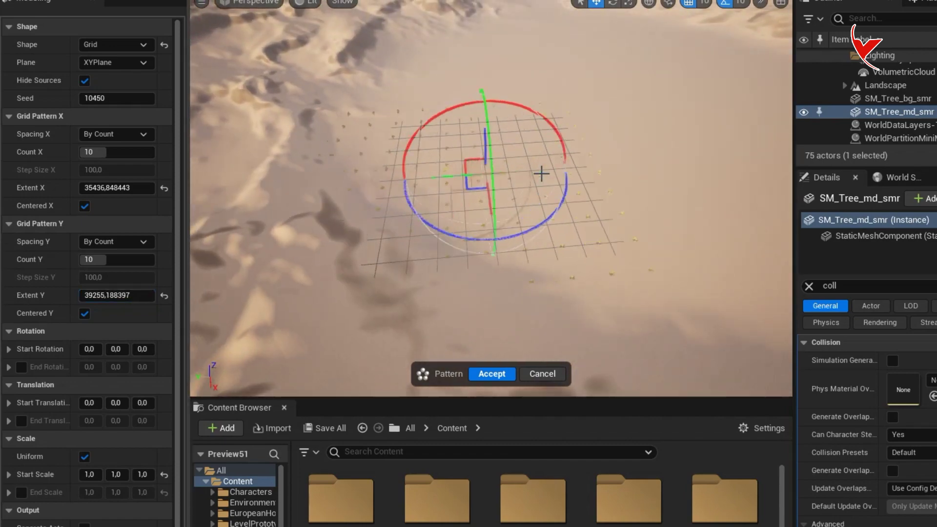
# Set the grid counts to 24 in X and 25 in Y with a start and end scale of about 1.2, and accept the pattern
pyautogui.moveTo(544, 210); pyautogui.dragTo(272, 168, button='right')
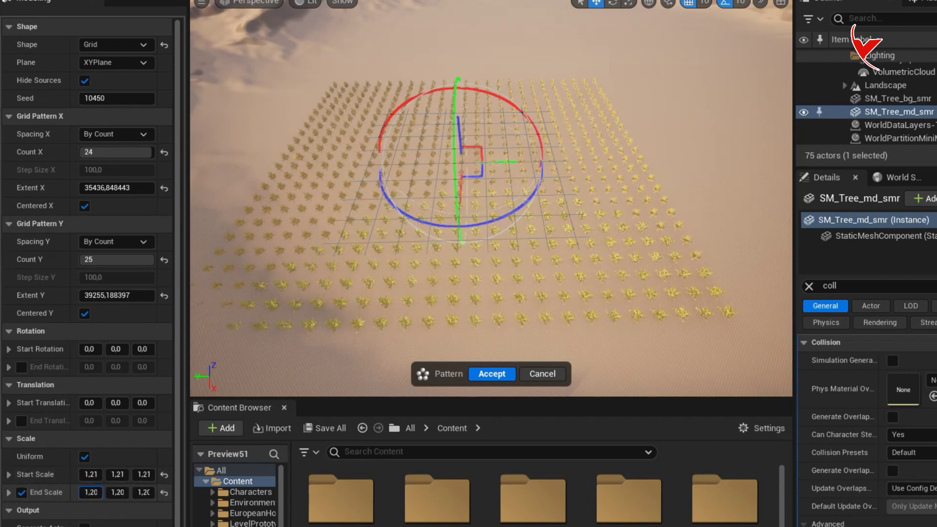
pyautogui.click(492, 374)
# Locate the original single SM_Tree_md_smr tree within the new grid and delete it
pyautogui.press('w')
pyautogui.moveTo(467, 320); pyautogui.dragTo(468, 342, button='right')
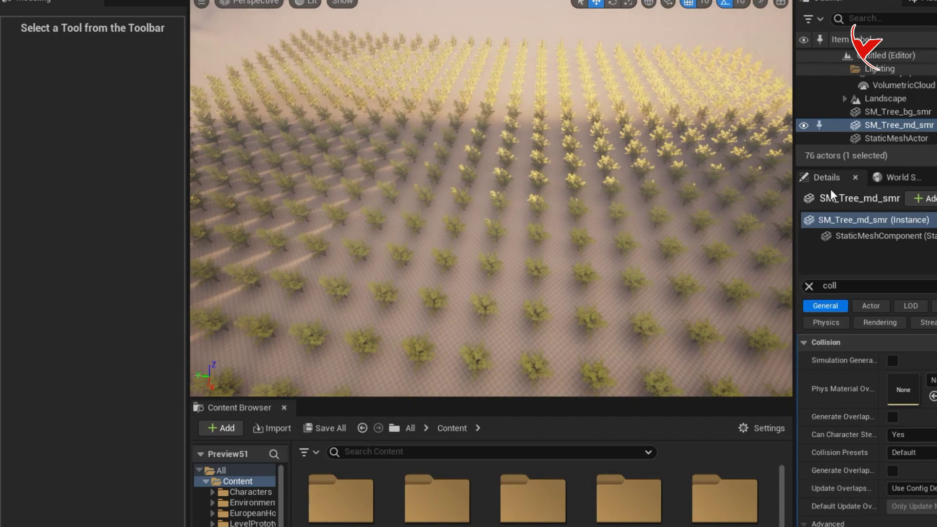
pyautogui.scroll(-10, 507, 202)
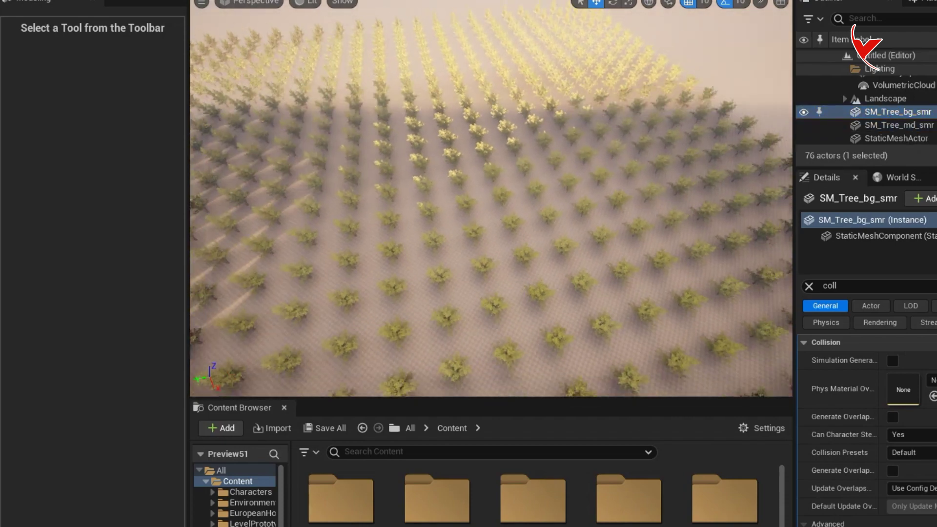
pyautogui.press('f')
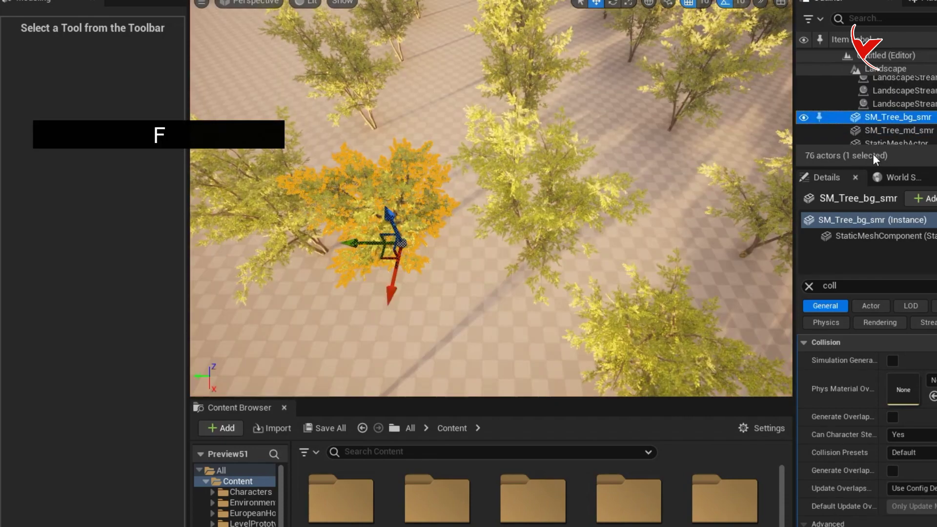
pyautogui.click(908, 129)
pyautogui.moveTo(595, 362); pyautogui.dragTo(390, 355)
pyautogui.moveTo(506, 294); pyautogui.dragTo(507, 342, button='right')
pyautogui.press('Delete')
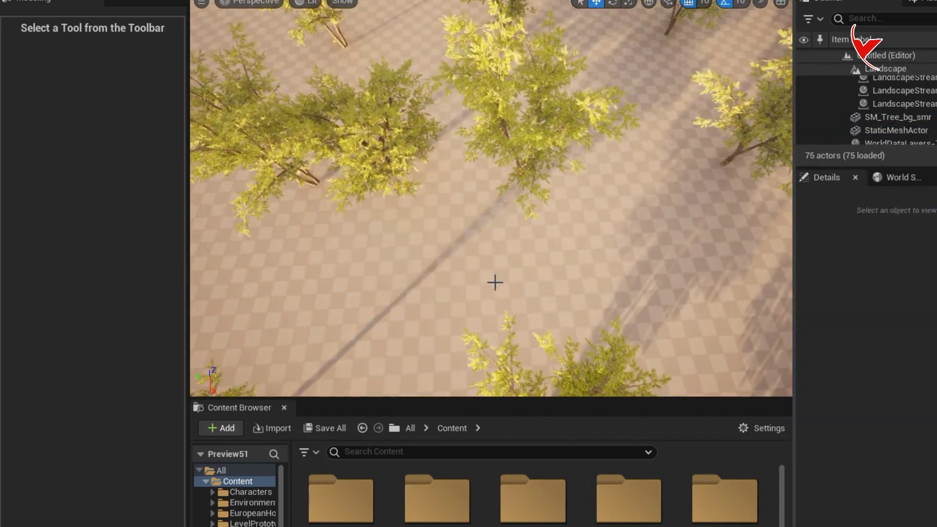
# Reposition the SM_Tree_bg_smr tree between the patterned trees and create a 24 by 25 grid pattern from it with the same extents
pyautogui.click(382, 151)
pyautogui.moveTo(388, 213); pyautogui.dragTo(375, 298)
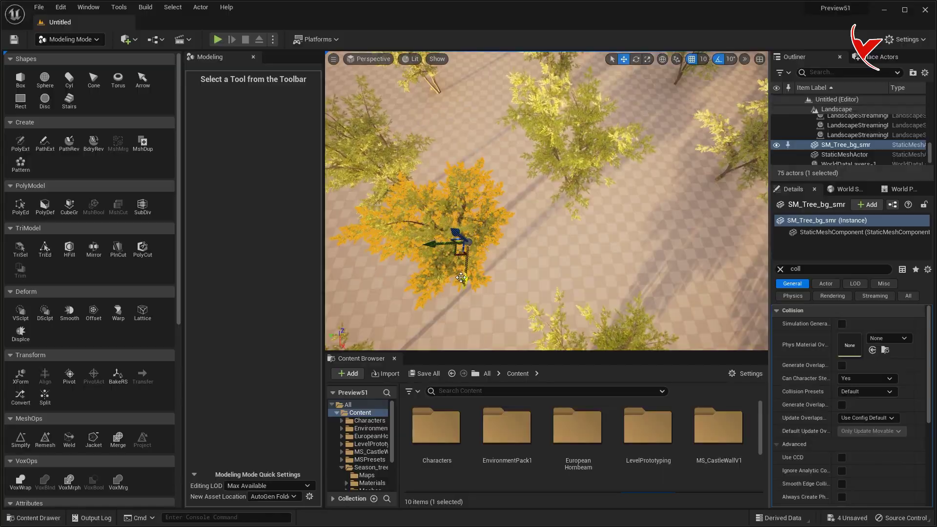
pyautogui.click(20, 165)
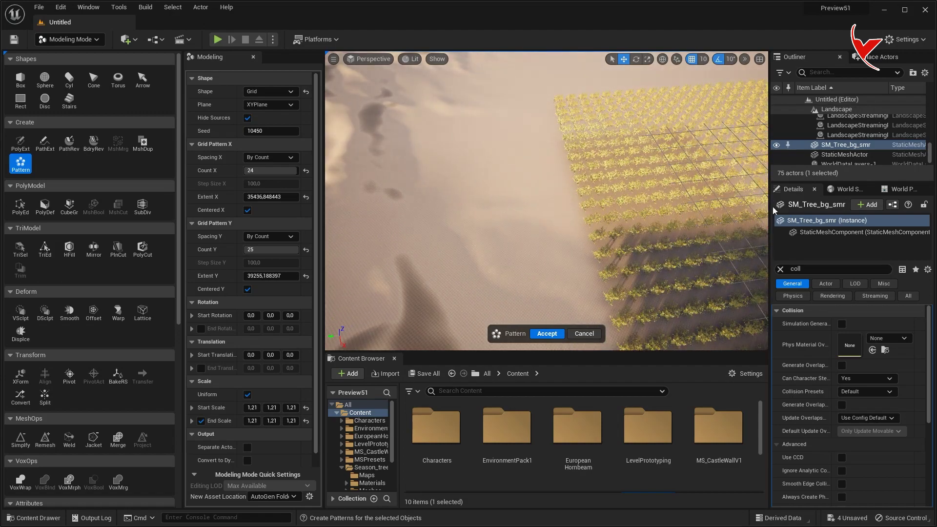
pyautogui.press('w')
pyautogui.moveTo(615, 184)
pyautogui.mouseDown(button='right')
pyautogui.moveTo(619, 254)
pyautogui.moveTo(615, 183)
pyautogui.moveTo(618, 201)
pyautogui.mouseUp(button='right')
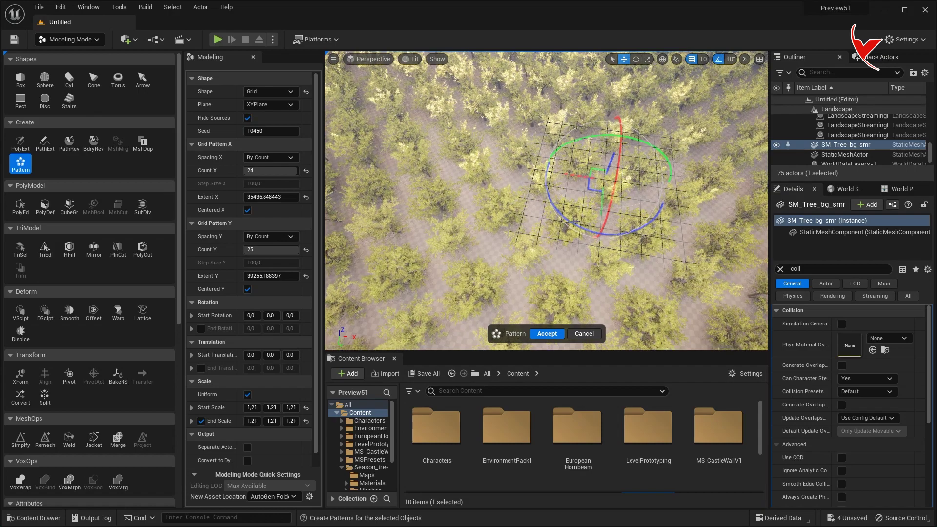
pyautogui.click(543, 333)
pyautogui.moveTo(547, 205); pyautogui.dragTo(483, 205, button='right')
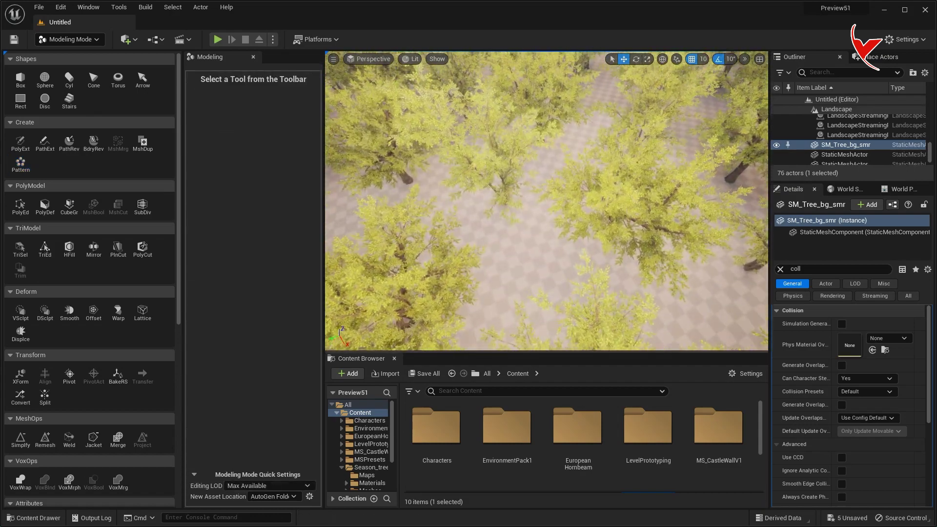
# Return to Selection mode and duplicate the StaticMeshActor that holds the SM_Tree_bg_smr grid
pyautogui.click(70, 39)
pyautogui.click(73, 57)
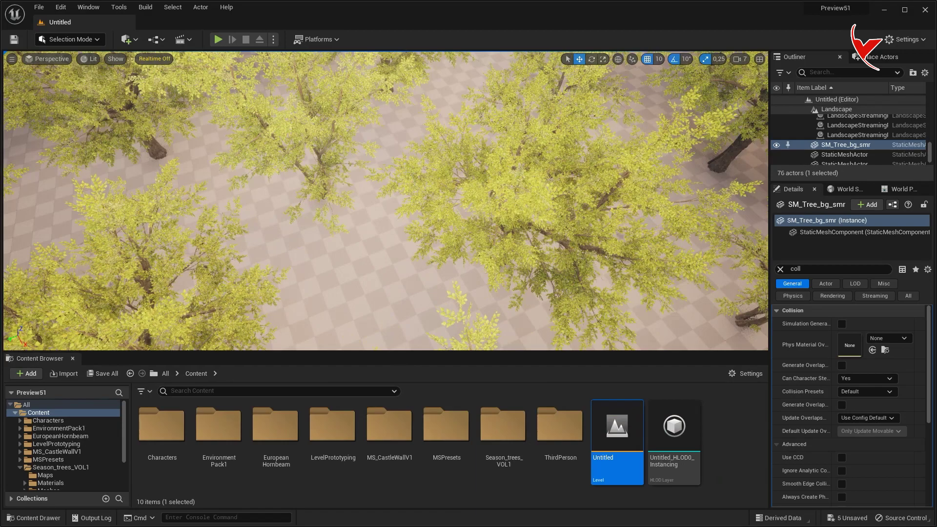
pyautogui.scroll(-5, 304, 102)
pyautogui.click(304, 102)
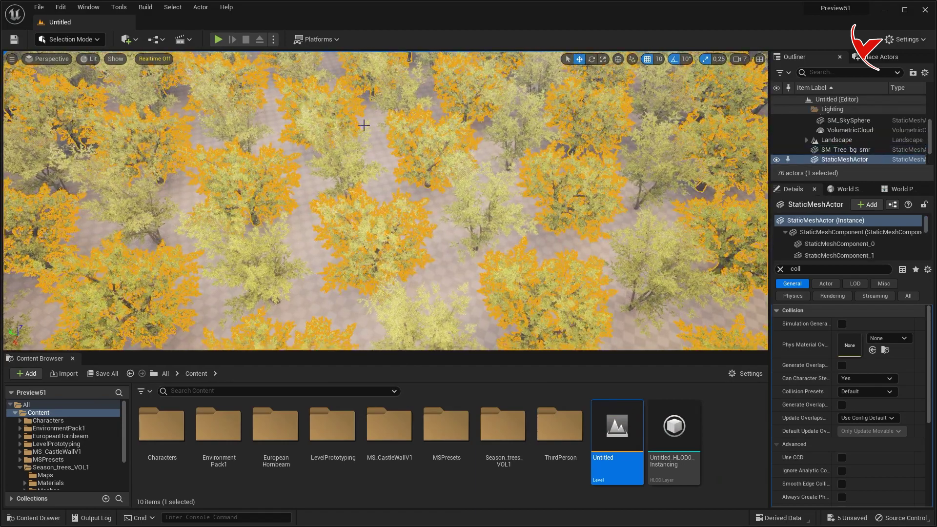
pyautogui.moveTo(770, 171); pyautogui.dragTo(604, 172)
pyautogui.rightClick(676, 160)
pyautogui.moveTo(721, 294)
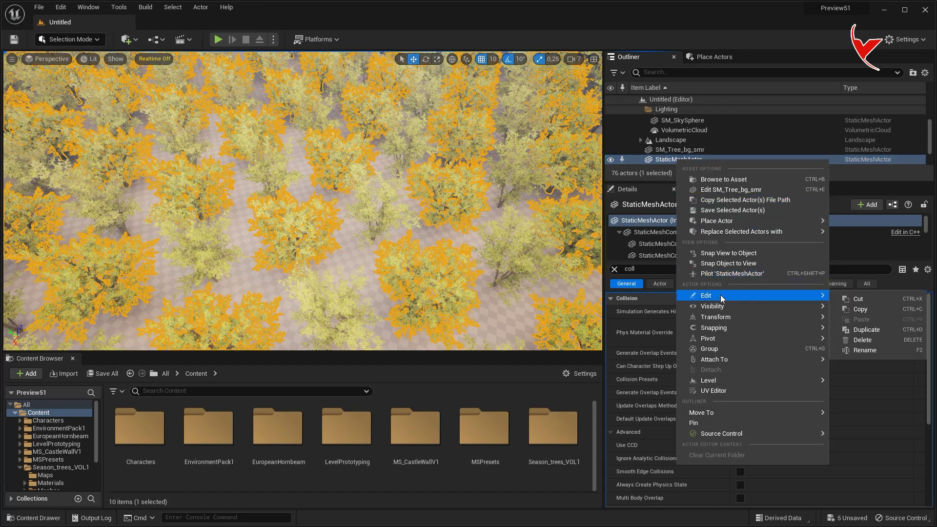
pyautogui.click(865, 331)
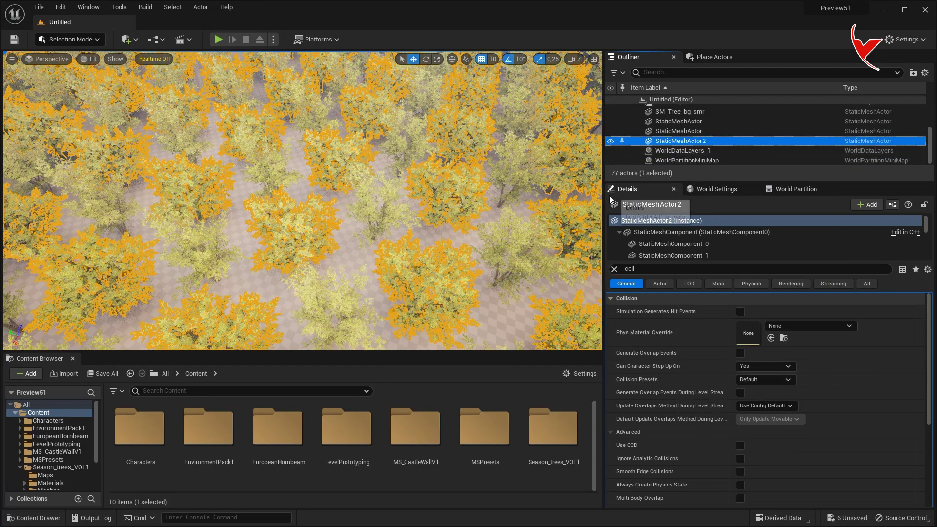
pyautogui.moveTo(604, 199); pyautogui.dragTo(769, 199)
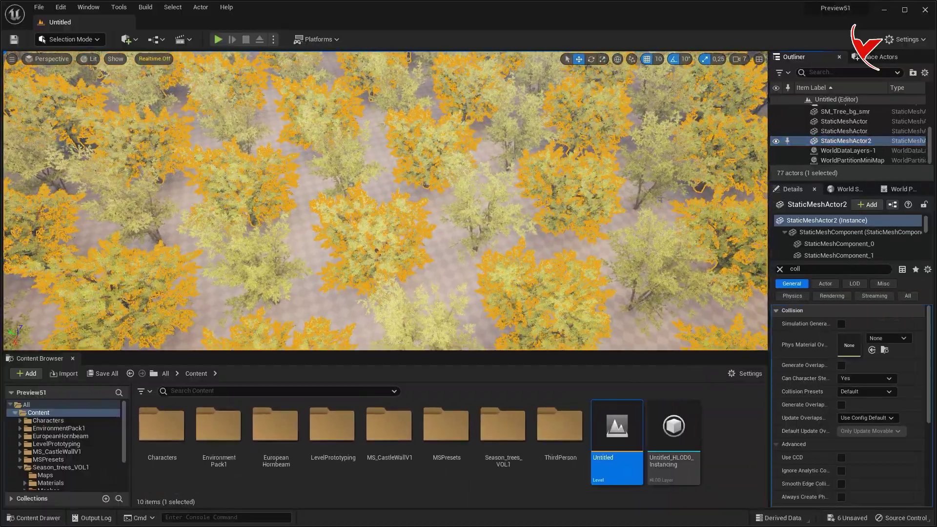
# Move the duplicated tree grid horizontally away from the original grid to fill the gaps
pyautogui.moveTo(385, 200); pyautogui.dragTo(658, 167, button='right')
pyautogui.moveTo(675, 174)
pyautogui.mouseDown()
pyautogui.moveTo(638, 162)
pyautogui.moveTo(645, 188)
pyautogui.moveTo(636, 196)
pyautogui.moveTo(625, 170)
pyautogui.moveTo(642, 191)
pyautogui.moveTo(658, 181)
pyautogui.mouseUp()
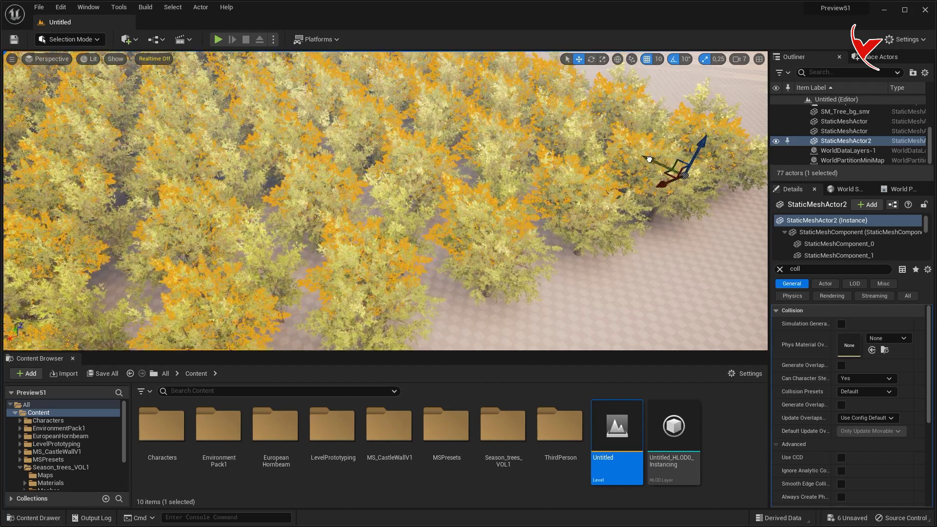
pyautogui.scroll(-4, 635, 159)
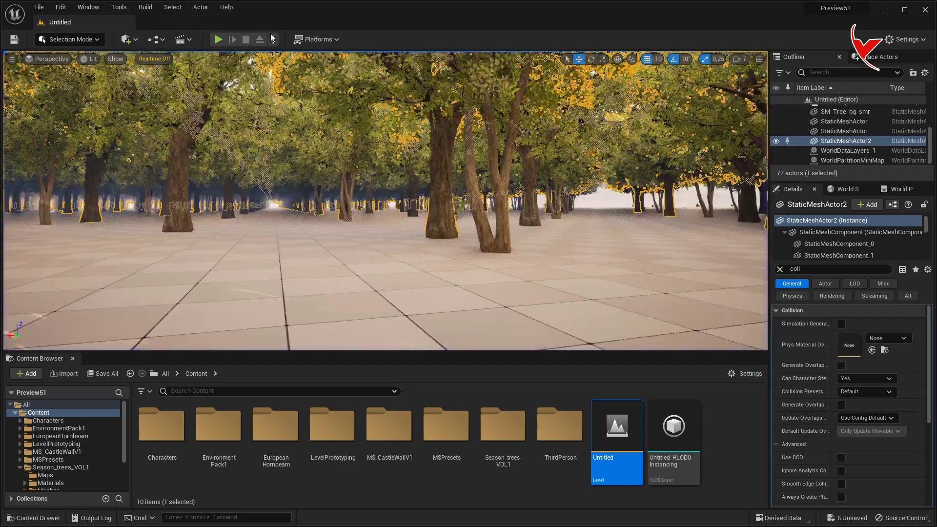
# Start simulating the level and turn on Game View in the viewport
pyautogui.click(273, 39)
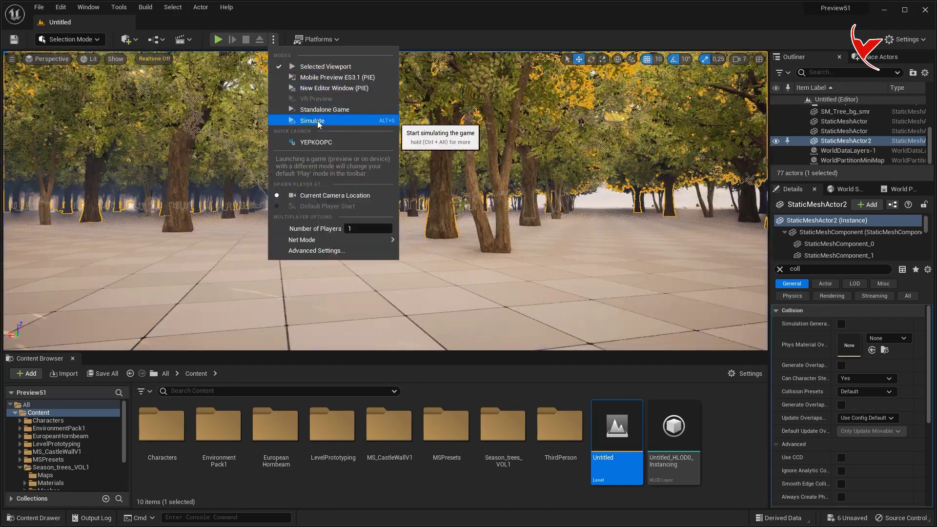
pyautogui.click(397, 129)
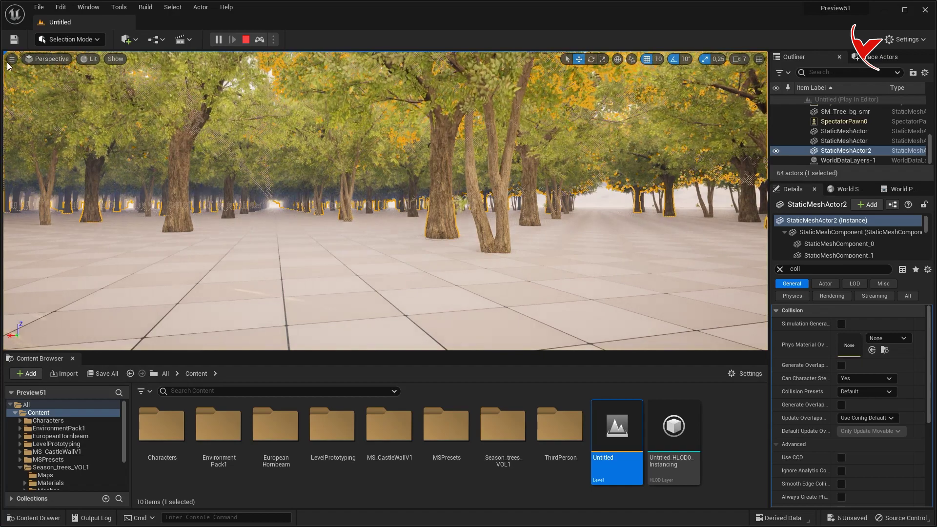
pyautogui.click(11, 58)
pyautogui.click(54, 215)
# Fly through the simulated forest to inspect the trees, lowering the viewport camera speed to 3
pyautogui.press('e')
pyautogui.moveTo(386, 200); pyautogui.dragTo(385, 264, button='right')
pyautogui.press('w')
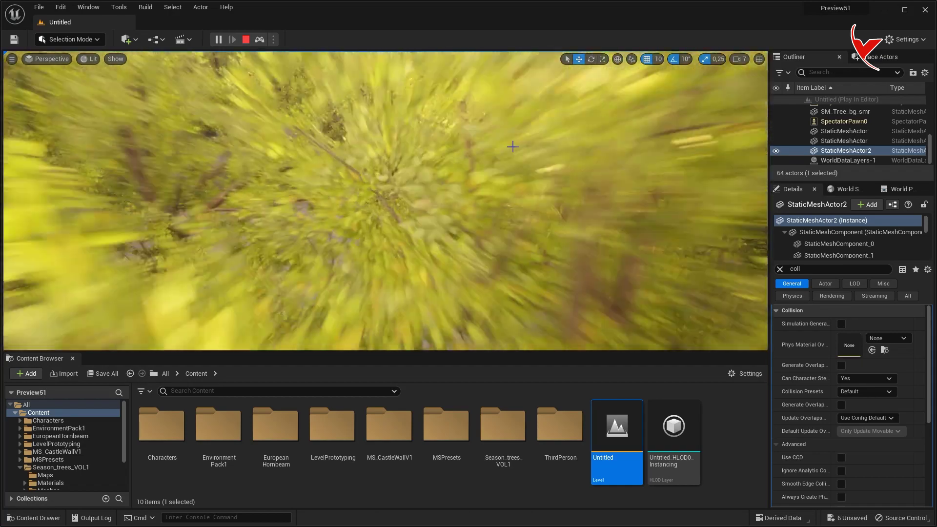
pyautogui.click(744, 58)
pyautogui.click(761, 81)
pyautogui.moveTo(385, 200)
pyautogui.mouseDown(button='right')
pyautogui.moveTo(385, 219)
pyautogui.moveTo(385, 195)
pyautogui.moveTo(381, 202)
pyautogui.mouseUp(button='right')
pyautogui.press('e')
pyautogui.press('w')
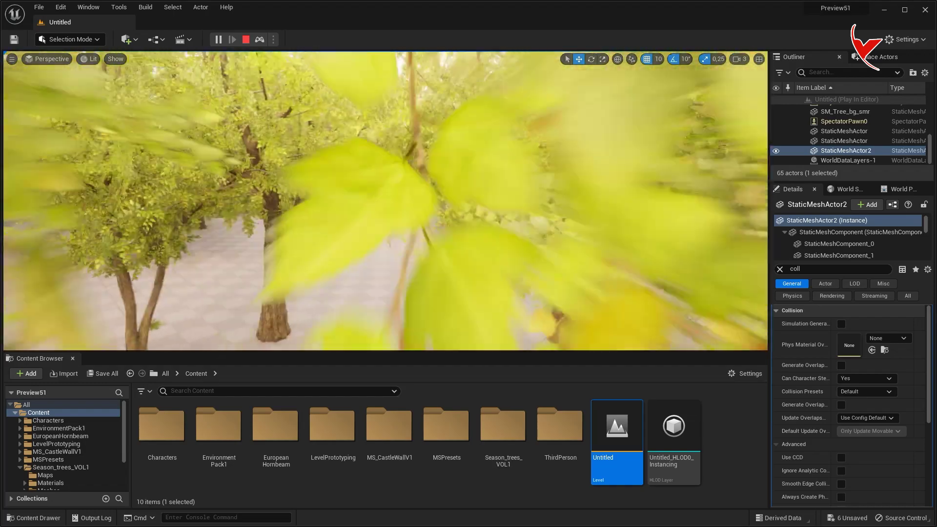
pyautogui.press('w')
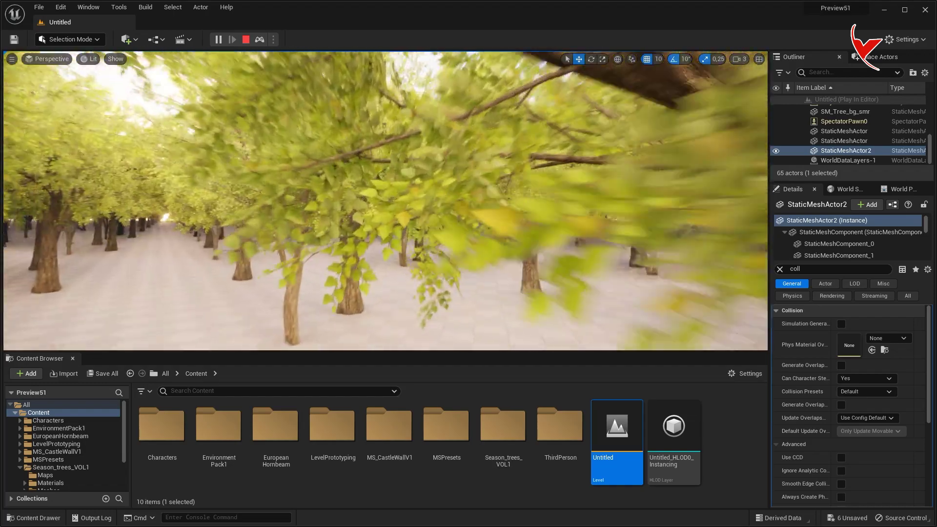
# Fly out above the simulated forest canopy, stop the simulation and view the forest's edge against the bare ground
pyautogui.press('w')
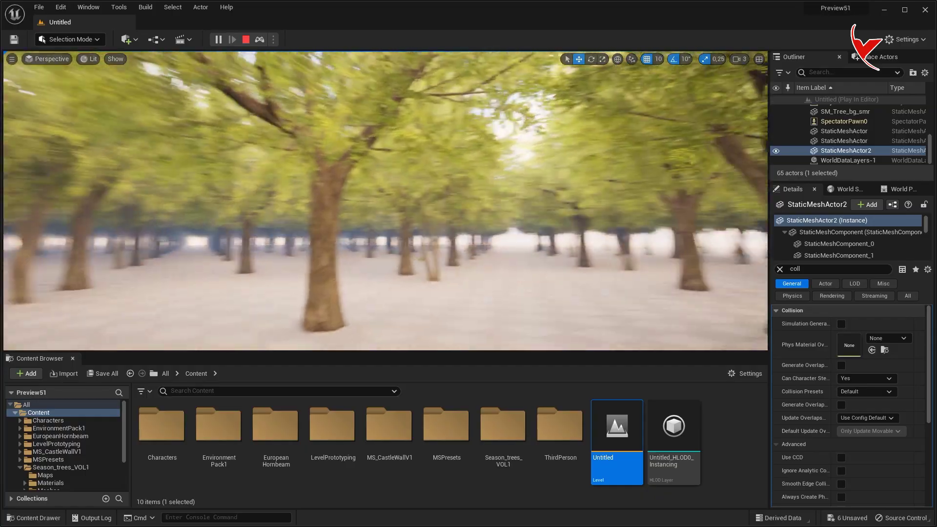
pyautogui.press('w')
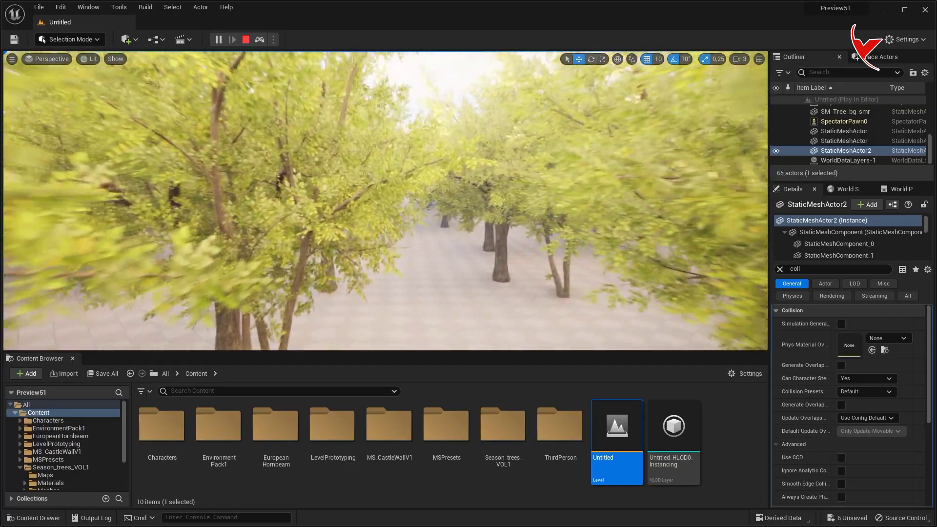
pyautogui.press('w')
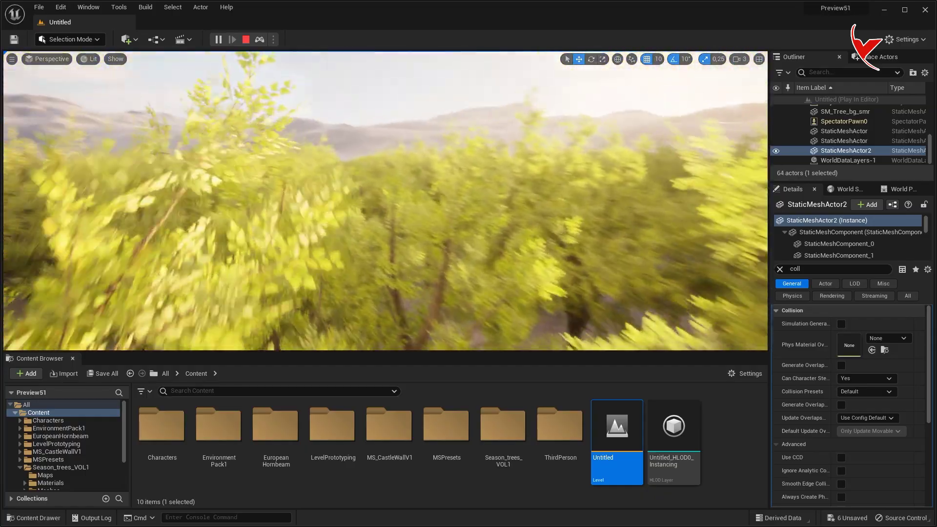
pyautogui.press('Escape')
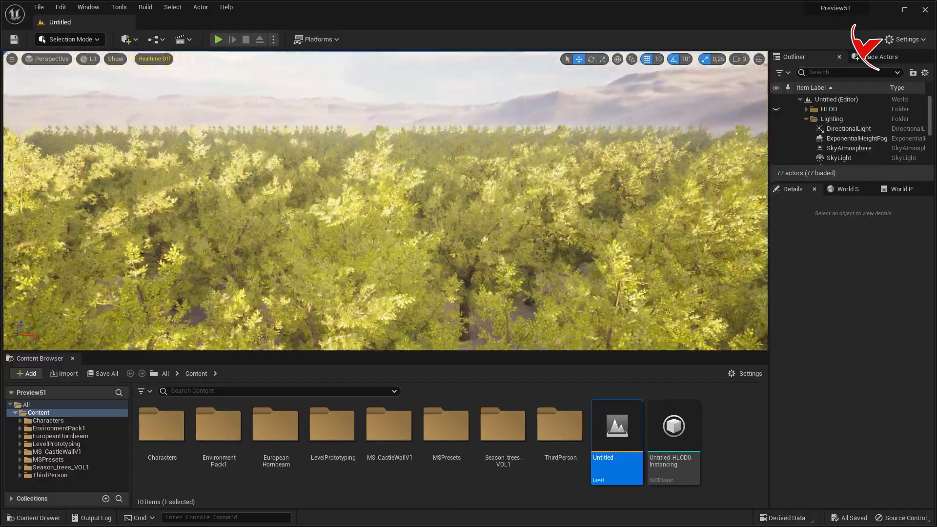
pyautogui.moveTo(386, 201); pyautogui.dragTo(244, 200, button='right')
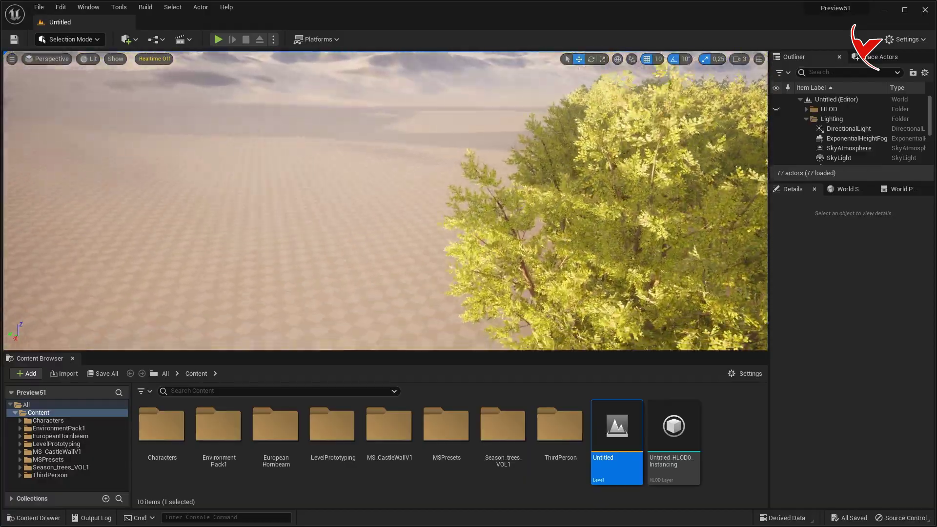
pyautogui.moveTo(231, 238)
pyautogui.mouseDown(button='right')
pyautogui.moveTo(200, 238)
pyautogui.moveTo(231, 238)
pyautogui.mouseUp(button='right')
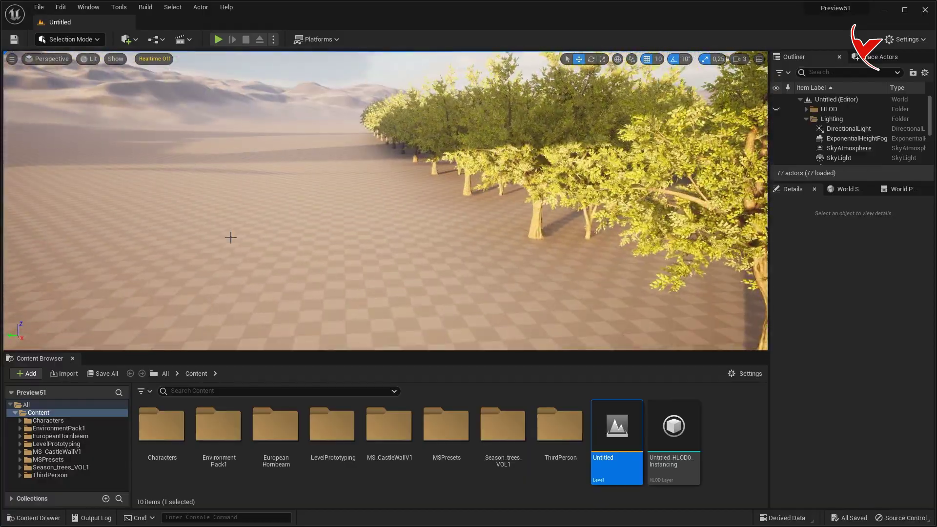
# Add the favorite Forest Floor surface from Quixel Bridge to the project with 8K textures
pyautogui.click(130, 41)
pyautogui.click(154, 77)
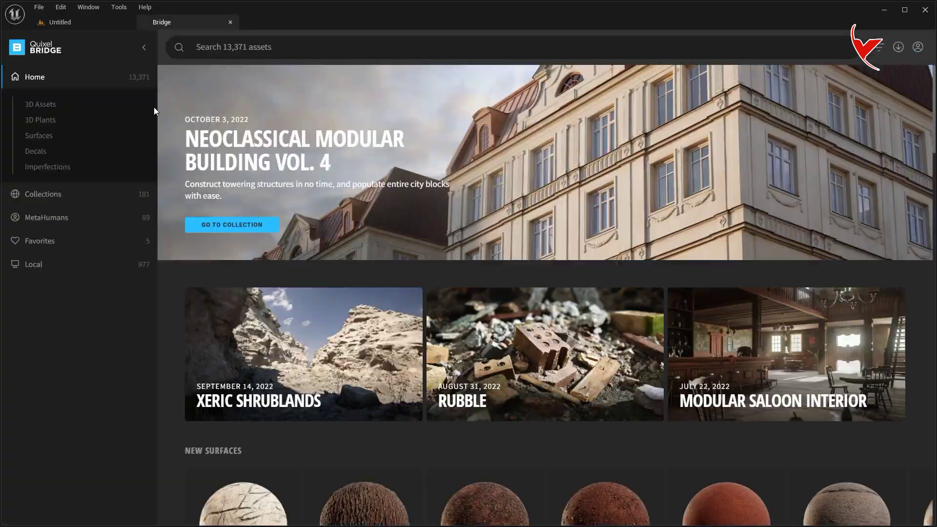
pyautogui.click(31, 242)
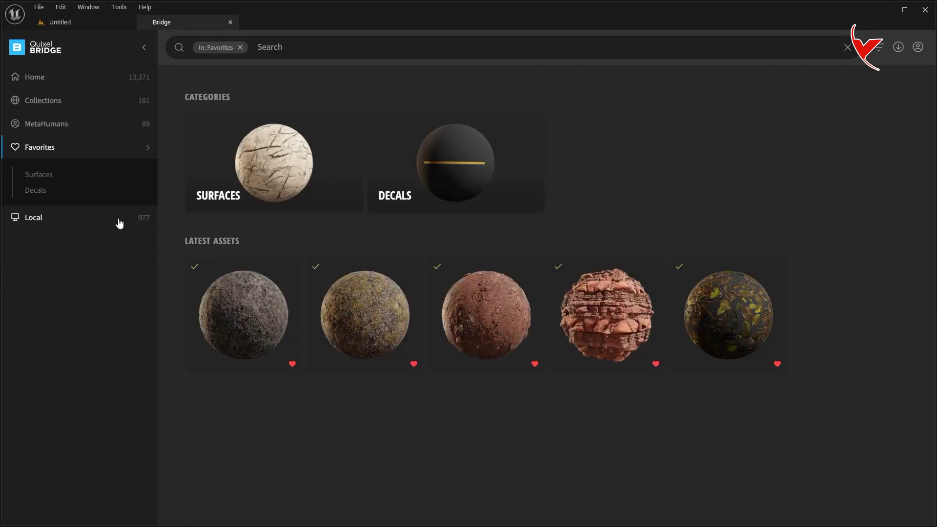
pyautogui.click(369, 297)
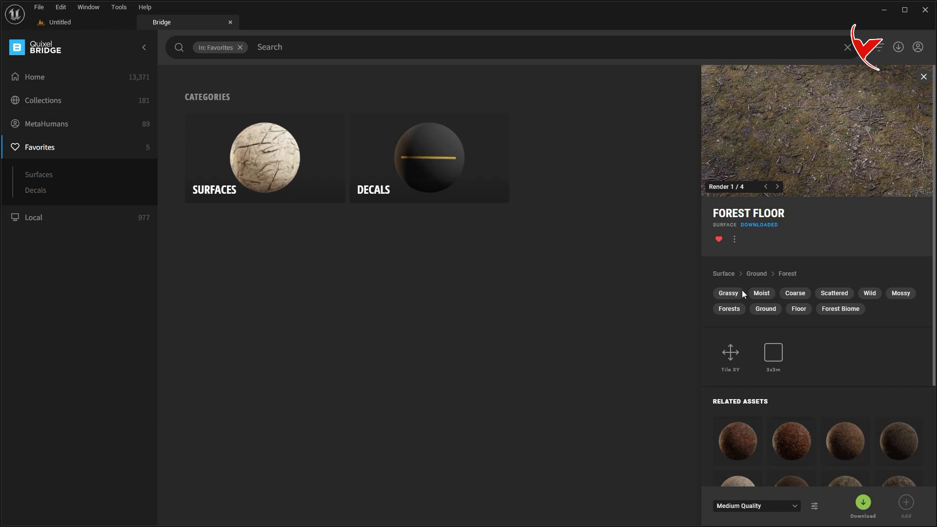
pyautogui.scroll(-3, 772, 344)
pyautogui.click(739, 507)
pyautogui.click(747, 487)
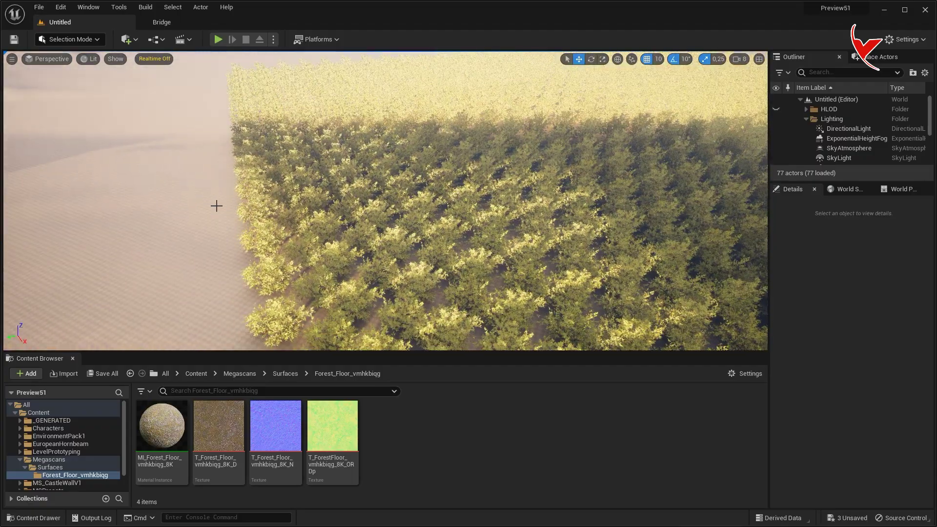
# Delete the four landscape tiles lying under and around the forest
pyautogui.click(216, 205)
pyautogui.press('Delete')
pyautogui.moveTo(209, 198); pyautogui.dragTo(342, 249, button='right')
pyautogui.click(184, 259)
pyautogui.press('Delete')
pyautogui.click(598, 189)
pyautogui.press('Delete')
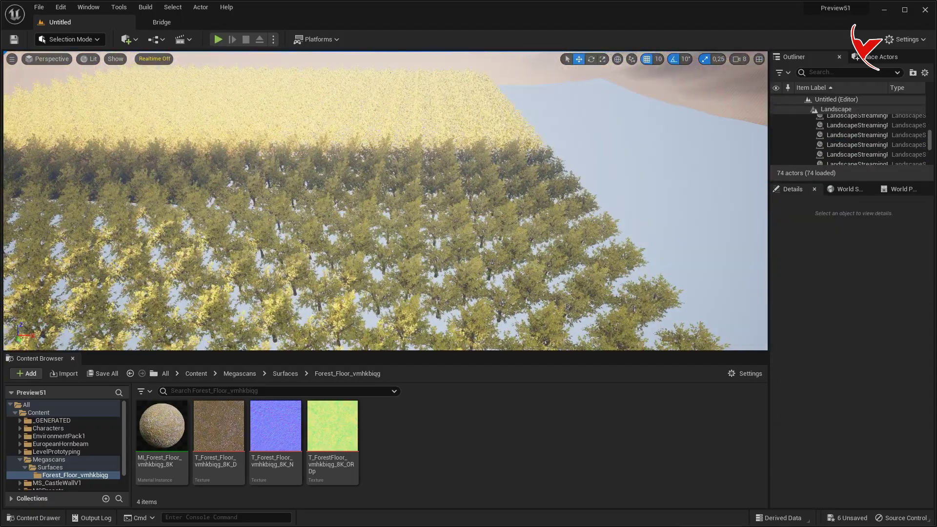
pyautogui.moveTo(599, 188); pyautogui.dragTo(598, 189, button='right')
pyautogui.moveTo(385, 200); pyautogui.dragTo(498, 225, button='right')
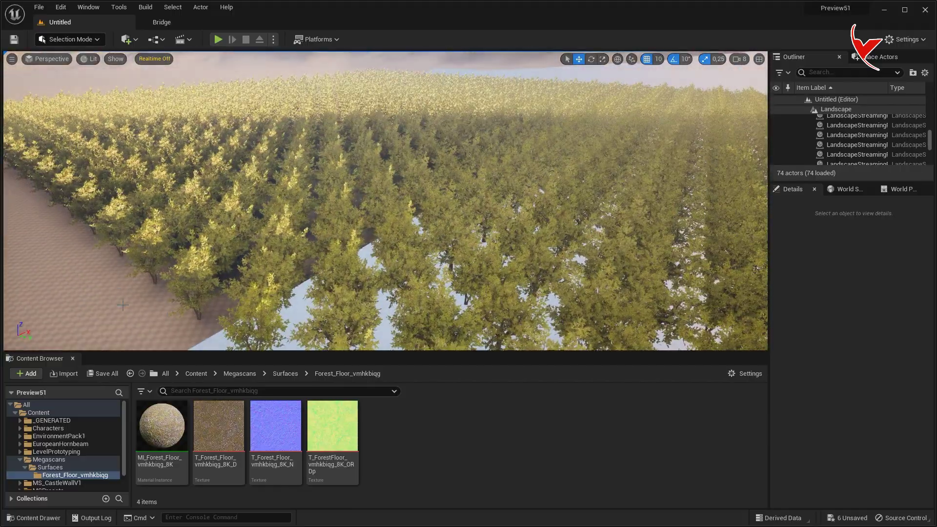
pyautogui.click(209, 328)
pyautogui.moveTo(209, 328); pyautogui.dragTo(274, 303, button='right')
pyautogui.press('Delete')
# In Modeling mode, create a box with width 300, depth 300 and height 10 on the empty area beside the trees
pyautogui.click(70, 39)
pyautogui.click(69, 96)
pyautogui.click(20, 79)
pyautogui.write('300')
pyautogui.press('Tab')
pyautogui.write('300')
pyautogui.press('Tab')
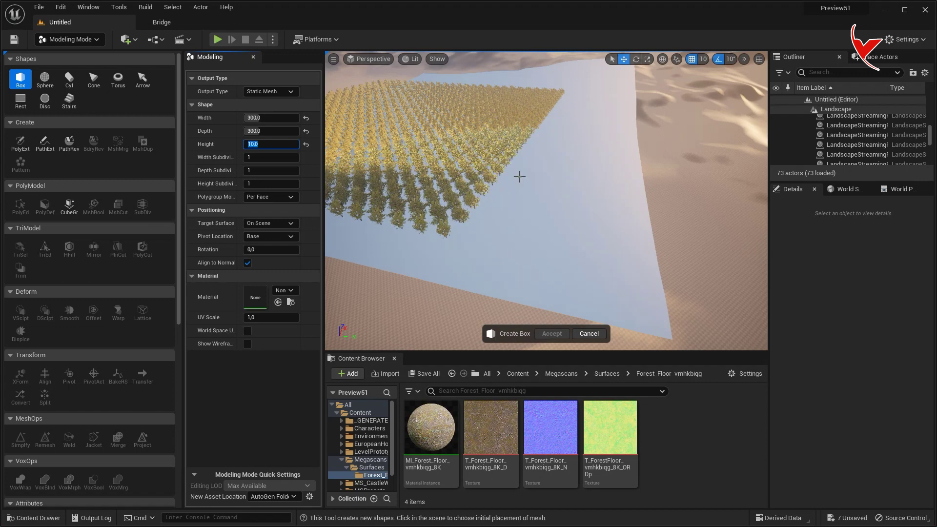
pyautogui.press('f')
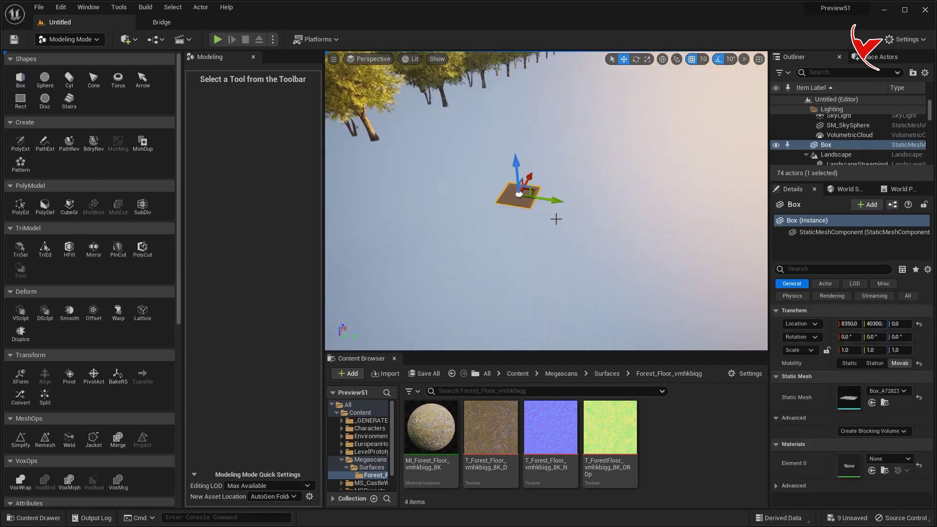
# Return to Selection mode and apply the MI_Forest_Floor_vmhkbiqg_8K material to the box
pyautogui.click(84, 42)
pyautogui.click(74, 57)
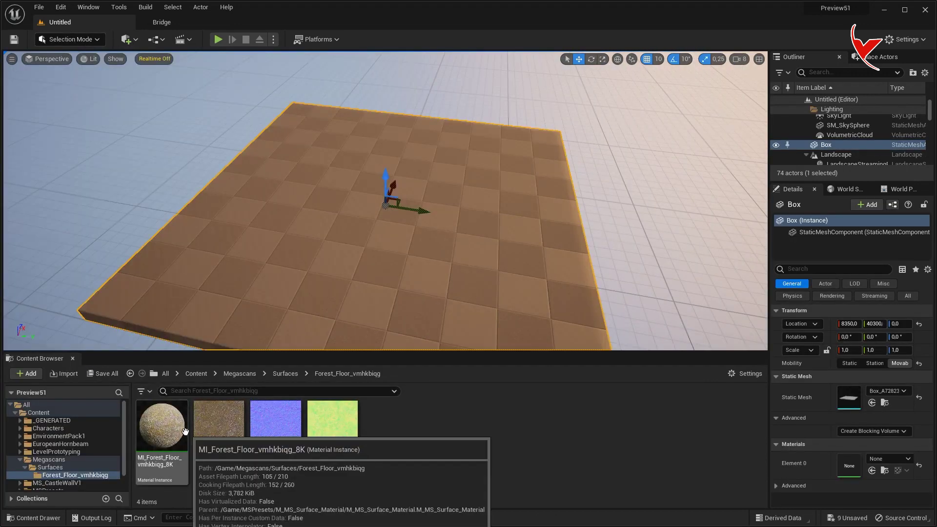
pyautogui.moveTo(178, 434); pyautogui.dragTo(353, 278)
pyautogui.moveTo(640, 165); pyautogui.dragTo(371, 165, button='right')
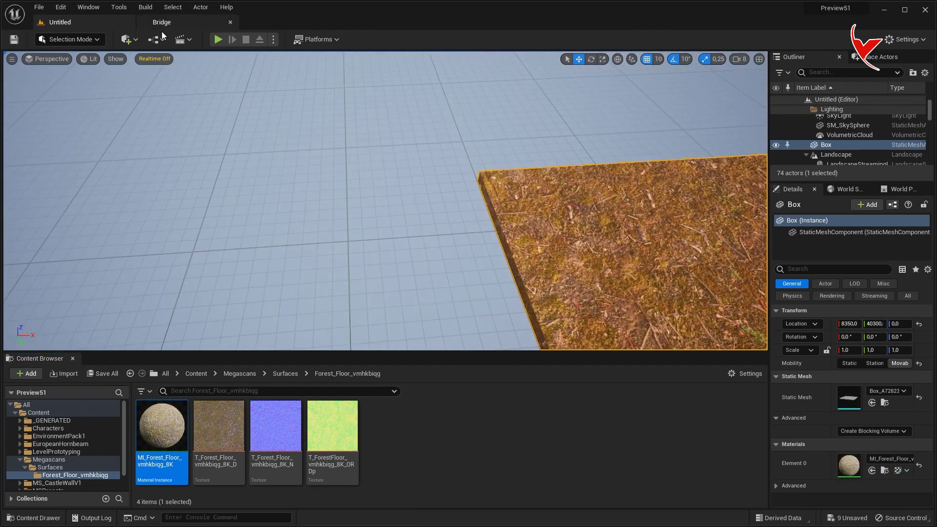
# Start a Grid pattern of the box in Modeling mode with Count X and Count Y set to 130
pyautogui.click(70, 39)
pyautogui.click(100, 97)
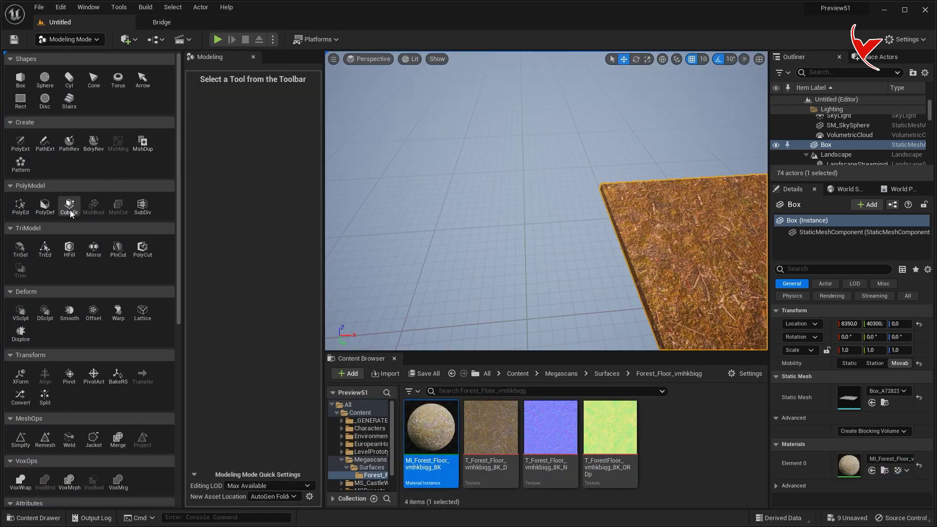
pyautogui.click(21, 164)
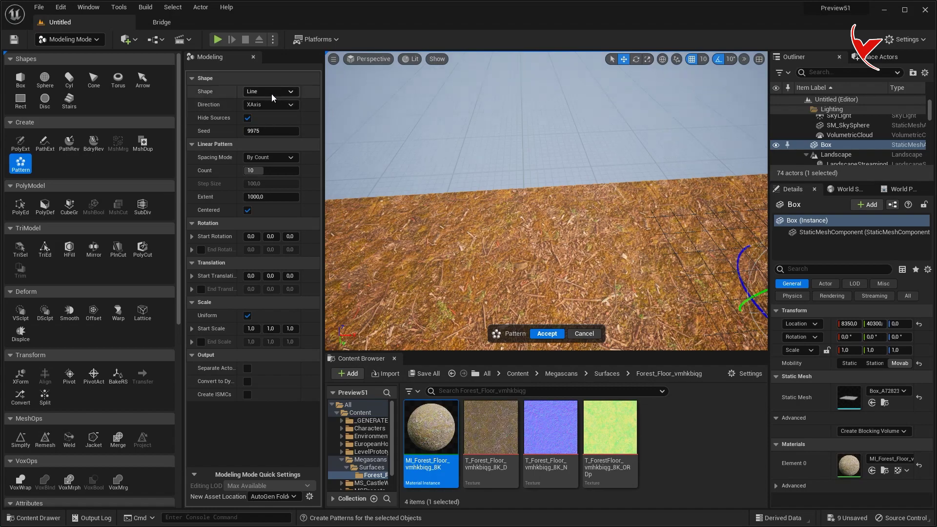
pyautogui.click(264, 111)
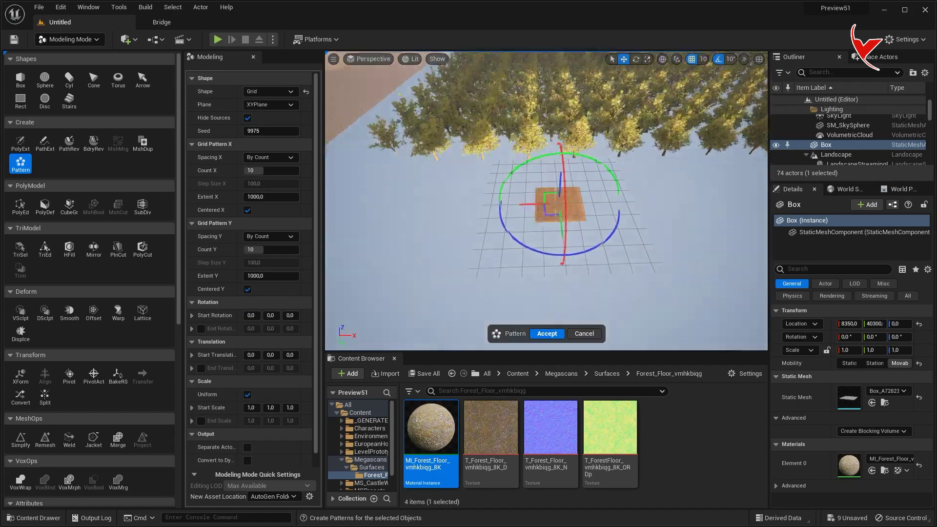
pyautogui.click(269, 170)
pyautogui.write('130')
pyautogui.press('Return')
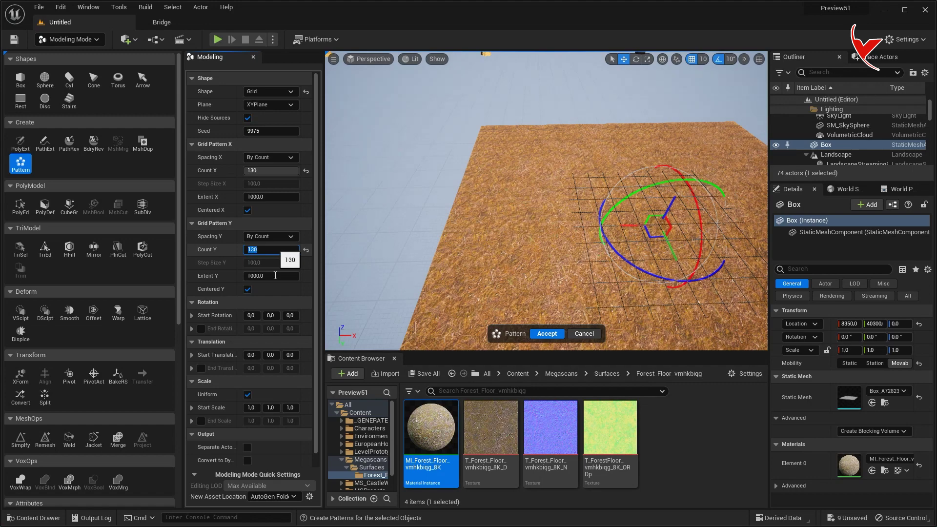
# Spread the pattern along X with an Extent X of about 38684.59 so the floor tiles meet without gaps
pyautogui.moveTo(547, 220); pyautogui.dragTo(537, 220, button='right')
pyautogui.press('s')
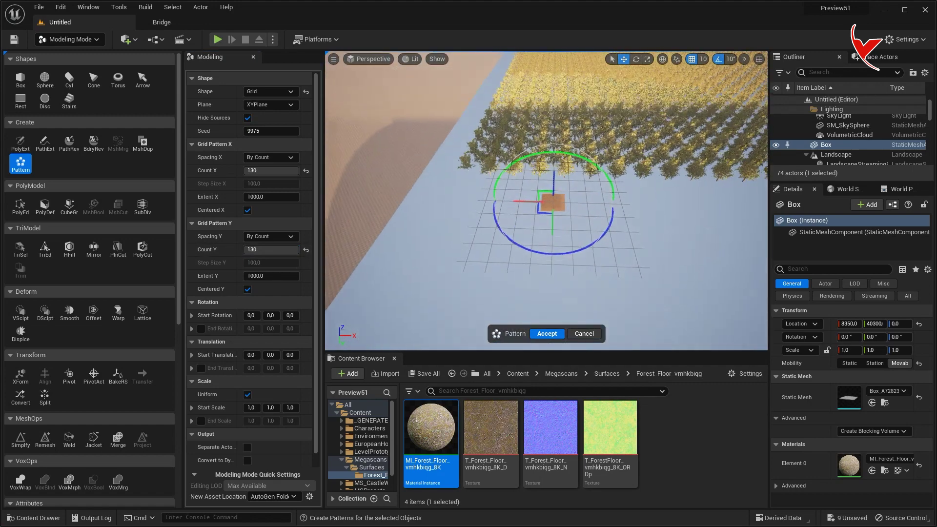
pyautogui.moveTo(257, 196); pyautogui.dragTo(293, 196)
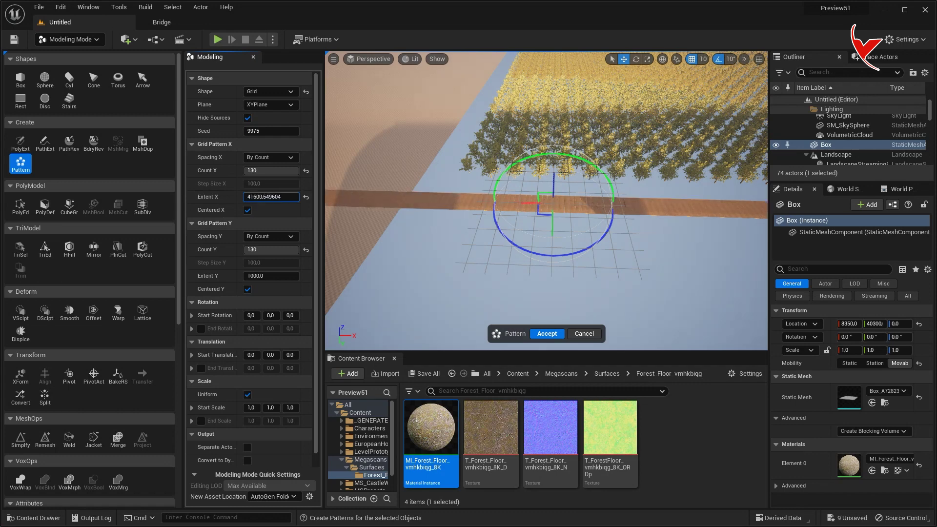
pyautogui.moveTo(521, 197); pyautogui.dragTo(489, 197)
pyautogui.press('w')
pyautogui.moveTo(546, 201); pyautogui.dragTo(576, 201, button='right')
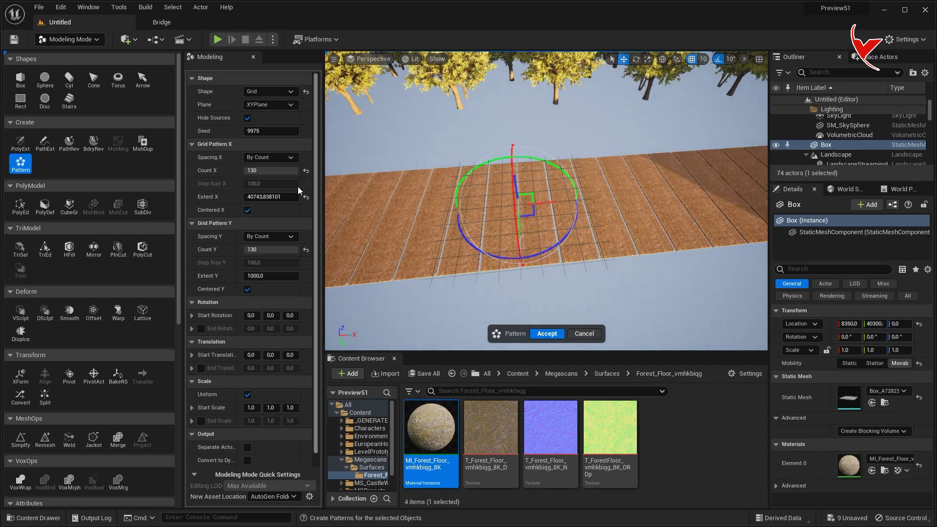
pyautogui.moveTo(271, 196); pyautogui.dragTo(264, 196)
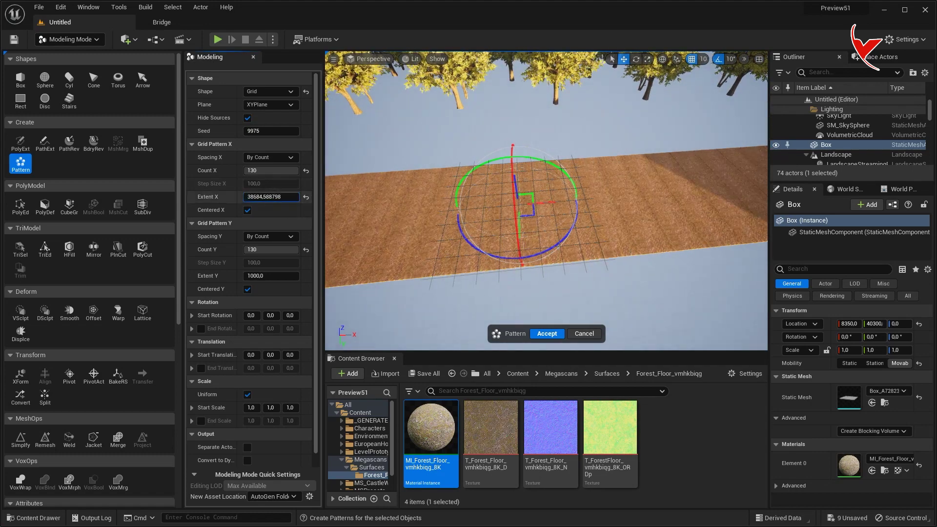
pyautogui.click(287, 197)
# Lower the viewport camera speed to 3 and fine-tune Extent X to 38676.017231 while checking the tile joints up close
pyautogui.moveTo(539, 222); pyautogui.dragTo(641, 144, button='right')
pyautogui.click(743, 59)
pyautogui.moveTo(833, 137)
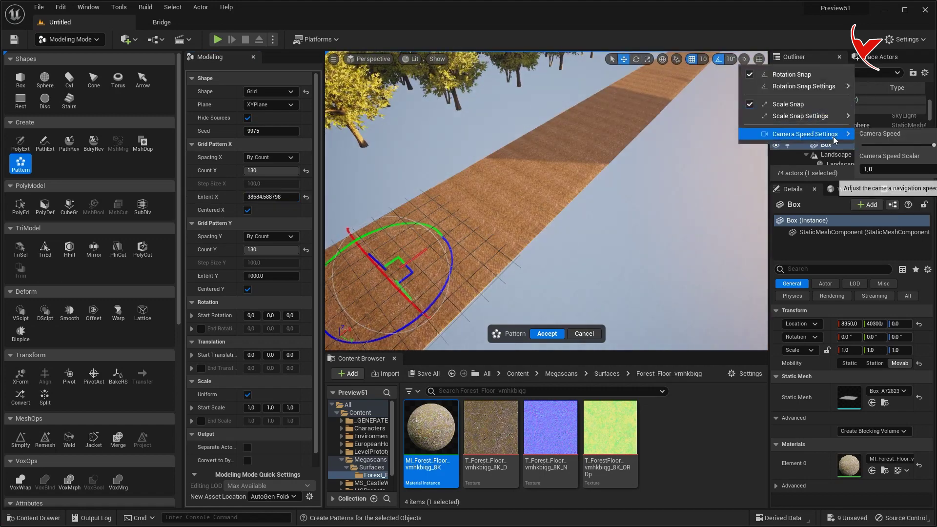
pyautogui.moveTo(586, 195); pyautogui.dragTo(659, 235, button='right')
pyautogui.press('w')
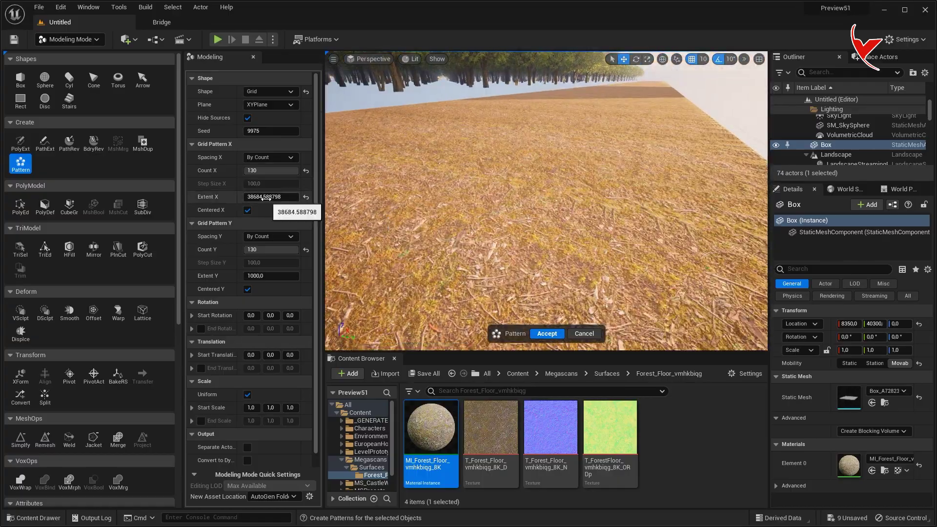
pyautogui.moveTo(274, 199); pyautogui.dragTo(264, 199)
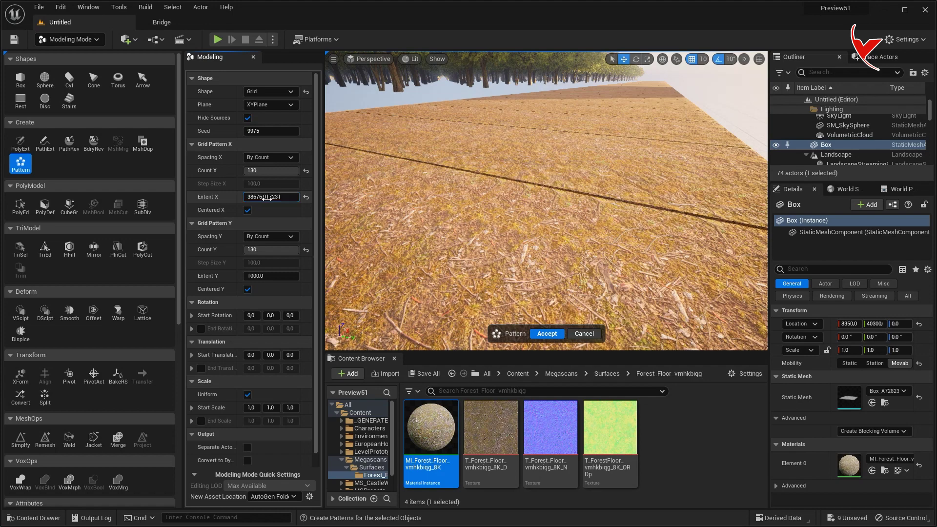
# Copy the Extent X value 38676.017231 into Extent Y and accept the grid pattern
pyautogui.click(274, 200)
pyautogui.hotkey('ctrl', 'c')
pyautogui.rightClick(275, 201)
pyautogui.click(295, 239)
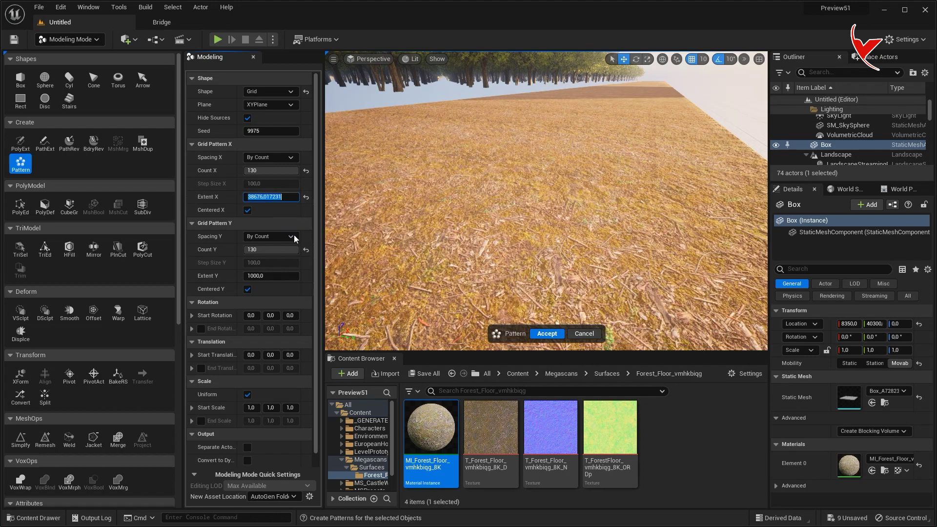
pyautogui.click(271, 275)
pyautogui.hotkey('ctrl', 'v')
pyautogui.press('Return')
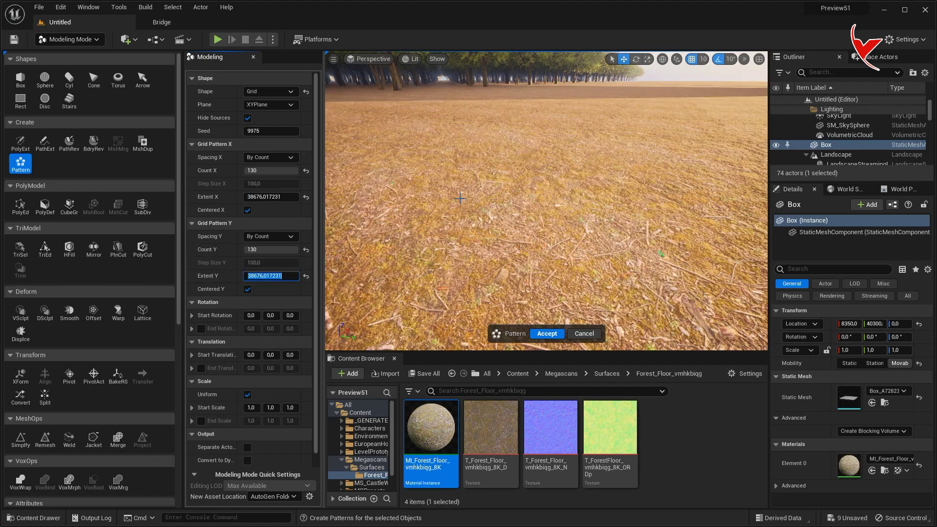
pyautogui.click(547, 333)
# Return to Selection mode and delete the original Box left over in the floor grid
pyautogui.click(89, 40)
pyautogui.click(72, 54)
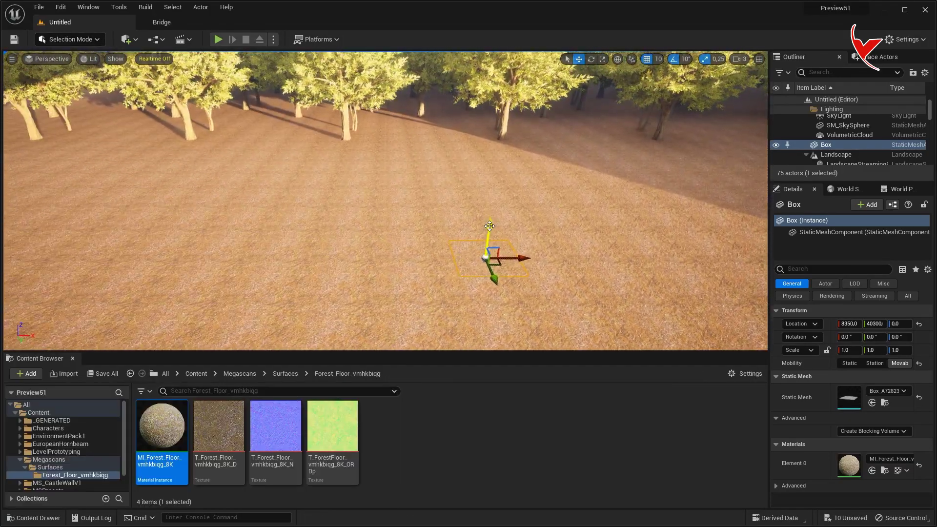
pyautogui.moveTo(494, 229); pyautogui.dragTo(492, 181)
pyautogui.press('Delete')
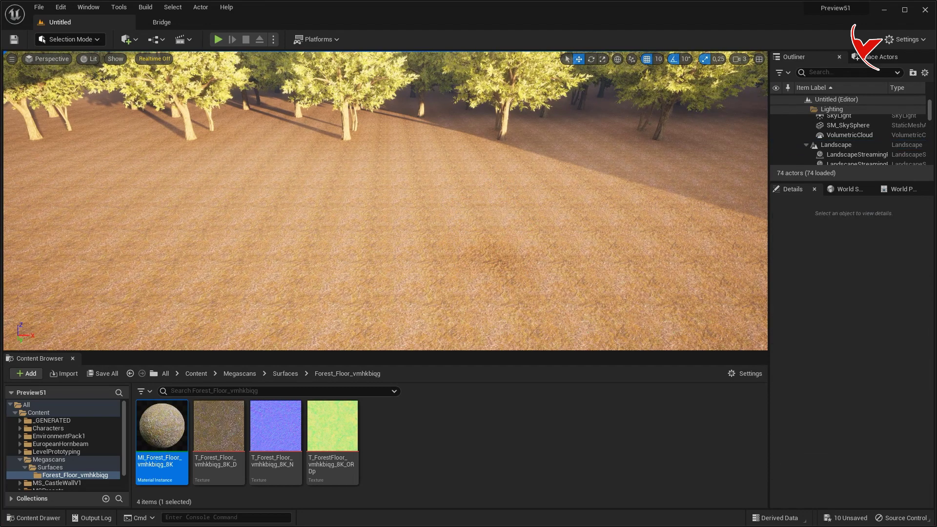
# Merge the patterned forest floor StaticMeshActor into a single static mesh named Floor in the Content folder
pyautogui.click(750, 152)
pyautogui.click(776, 136)
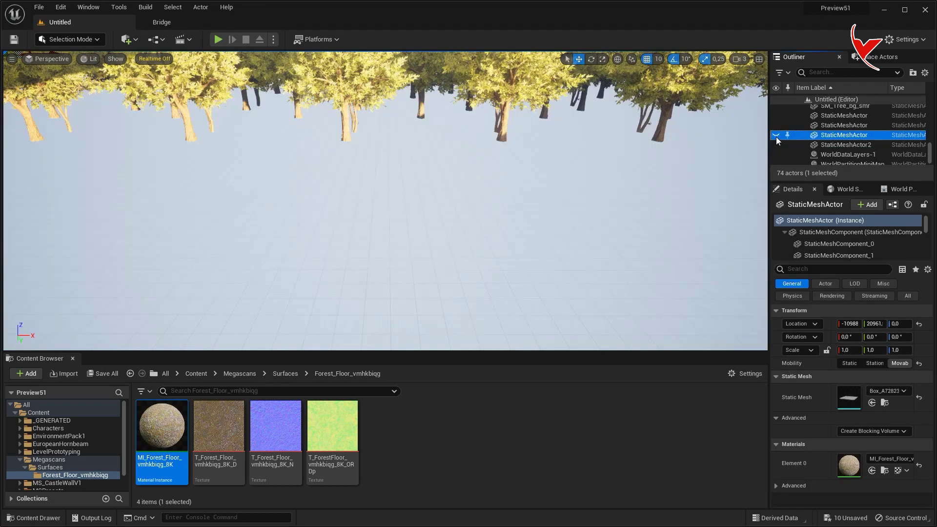
pyautogui.click(774, 135)
pyautogui.click(200, 7)
pyautogui.moveTo(262, 244)
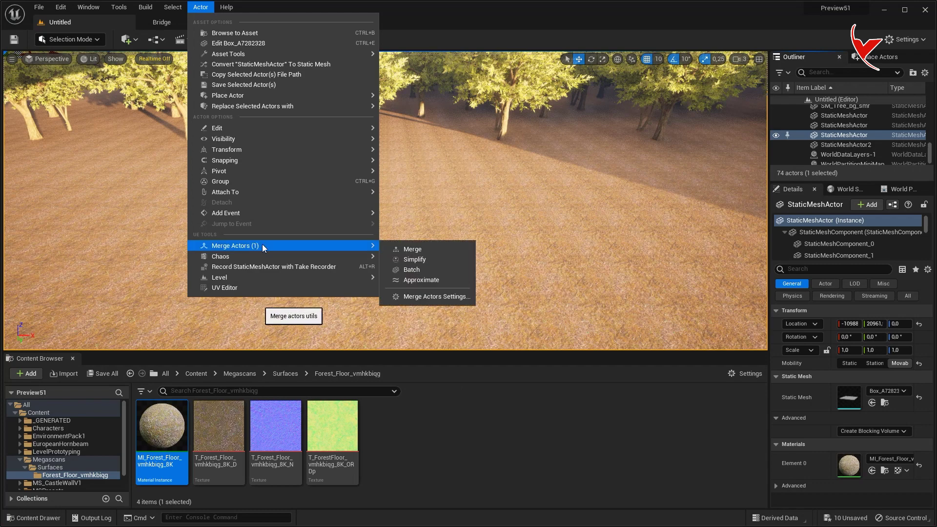
pyautogui.click(403, 249)
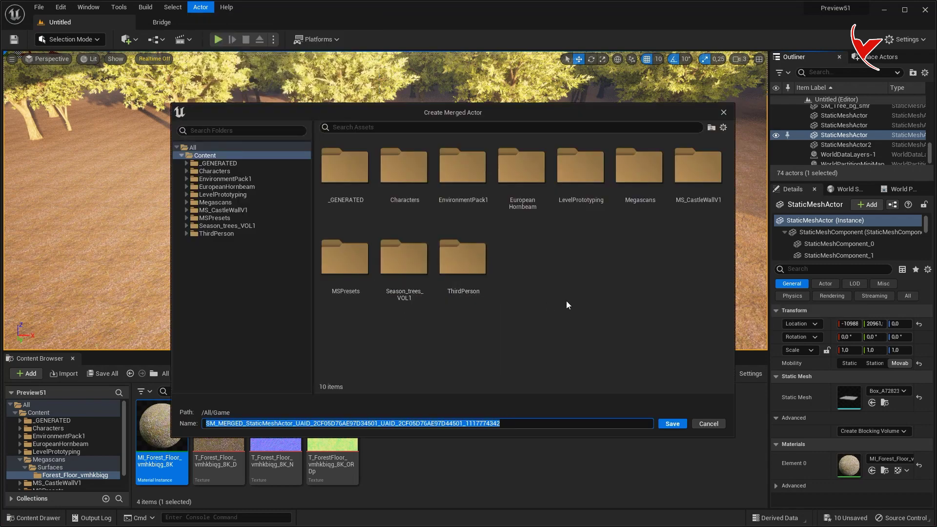
pyautogui.press('Return')
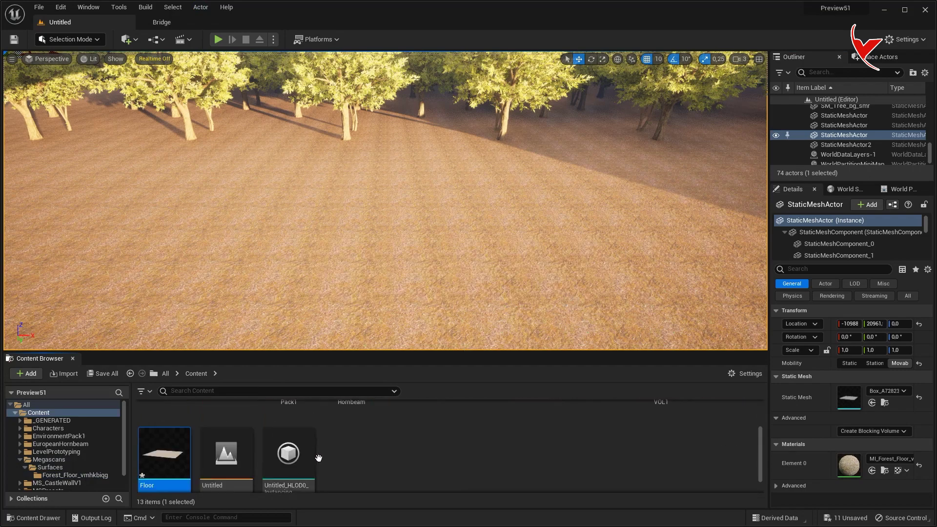
# Place the merged Floor mesh in the level and delete the patterned StaticMeshActor it replaces
pyautogui.moveTo(154, 454); pyautogui.dragTo(281, 217)
pyautogui.moveTo(280, 216); pyautogui.dragTo(345, 279, button='right')
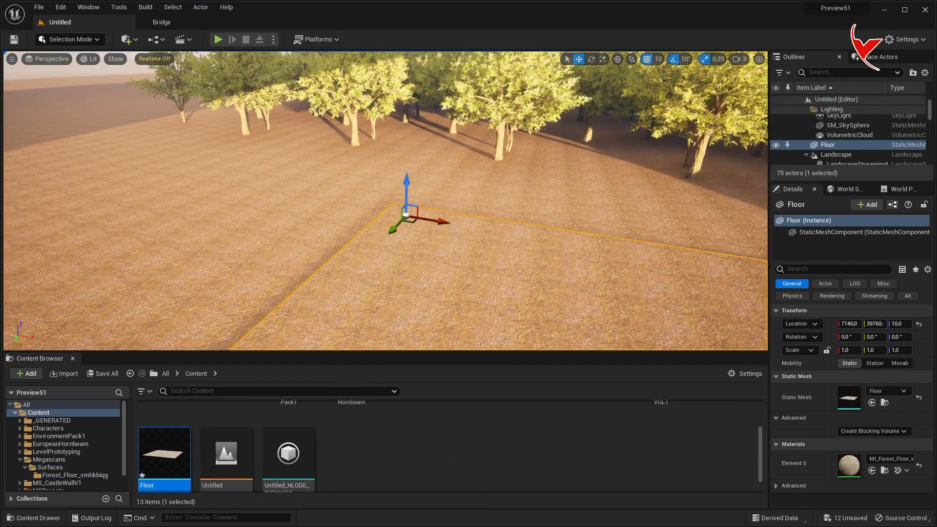
pyautogui.click(236, 199)
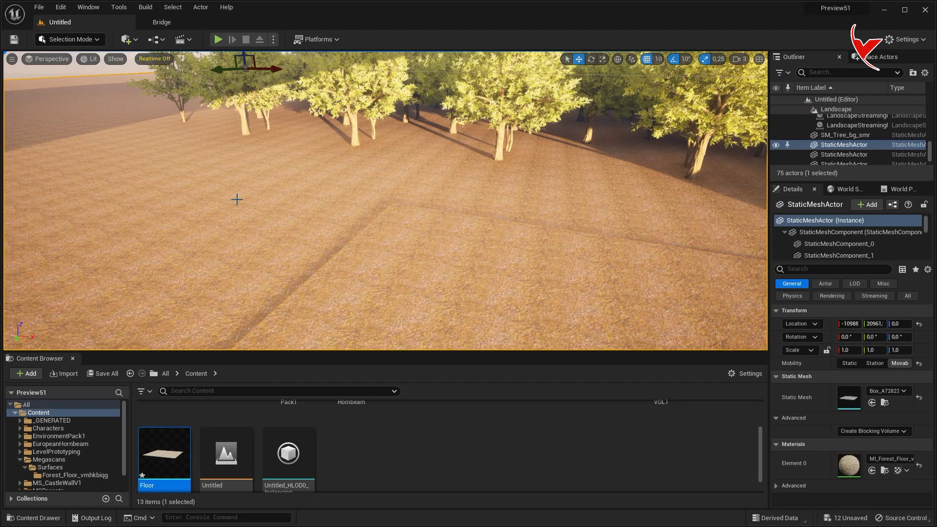
pyautogui.press('Delete')
# Raise the viewport camera speed to 7 and move the Floor mesh so that it lies under the whole forest
pyautogui.moveTo(236, 199); pyautogui.dragTo(356, 226, button='right')
pyautogui.moveTo(761, 83); pyautogui.dragTo(800, 82)
pyautogui.moveTo(521, 205)
pyautogui.mouseDown(button='right')
pyautogui.moveTo(524, 219)
pyautogui.moveTo(508, 205)
pyautogui.mouseUp(button='right')
pyautogui.press('s')
pyautogui.click(521, 205)
pyautogui.moveTo(521, 225); pyautogui.dragTo(78, 164)
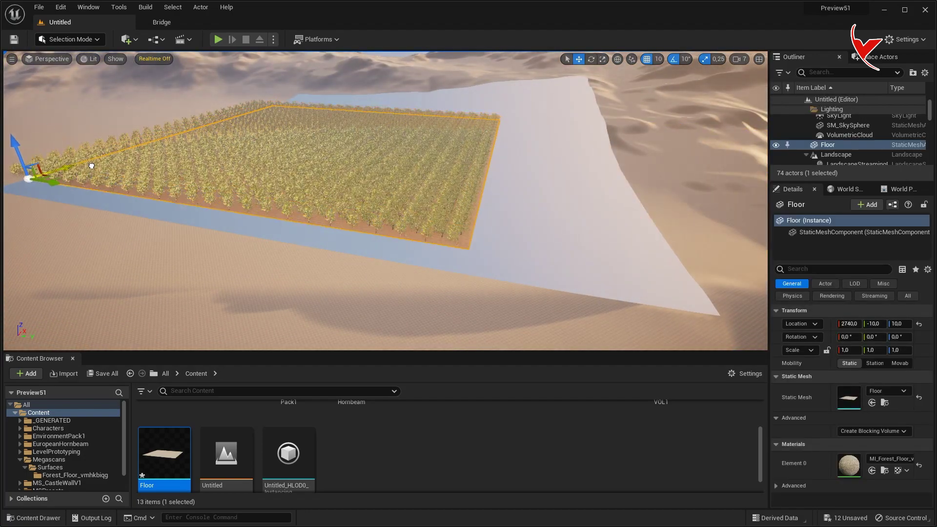
pyautogui.press('w')
pyautogui.moveTo(328, 174); pyautogui.dragTo(263, 176, button='right')
pyautogui.moveTo(218, 86); pyautogui.dragTo(194, 90)
# Lower the viewport camera speed to 6 and play-test the level by running the character across the forest floor
pyautogui.moveTo(195, 91); pyautogui.dragTo(621, 85, button='right')
pyautogui.press('w')
pyautogui.press('w')
pyautogui.click(737, 64)
pyautogui.click(760, 84)
pyautogui.moveTo(629, 127); pyautogui.dragTo(577, 157, button='right')
pyautogui.press('w')
pyautogui.click(218, 39)
pyautogui.click(434, 131)
pyautogui.press('w')
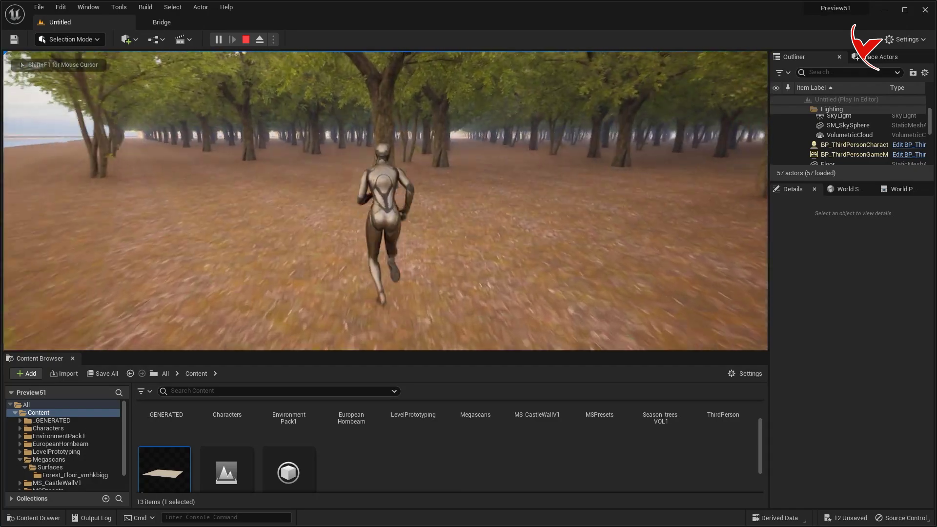
pyautogui.press('Escape')
# Start Vertex Sculpt on the floor in Modeling mode with brush size 0.16, flow 0.22, smooth strength 0.156223 and the wireframe shown
pyautogui.click(71, 39)
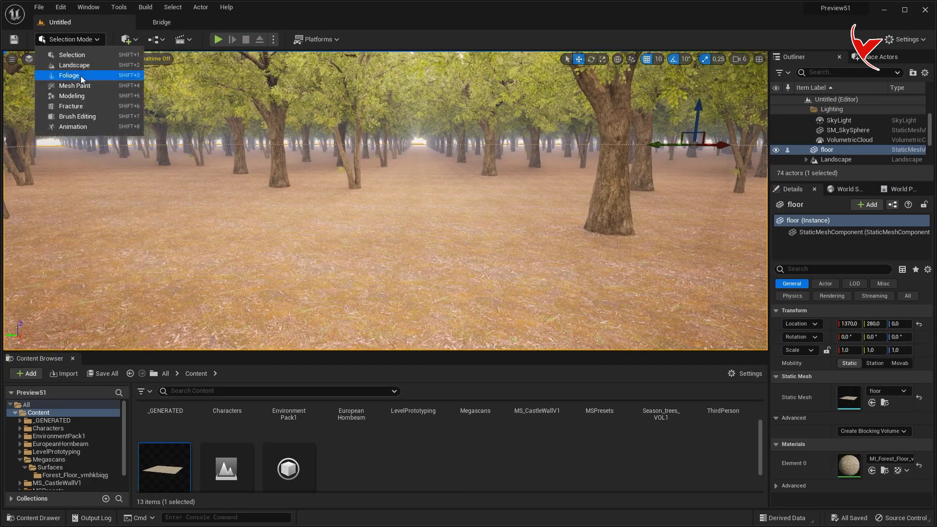
pyautogui.click(80, 93)
pyautogui.click(20, 311)
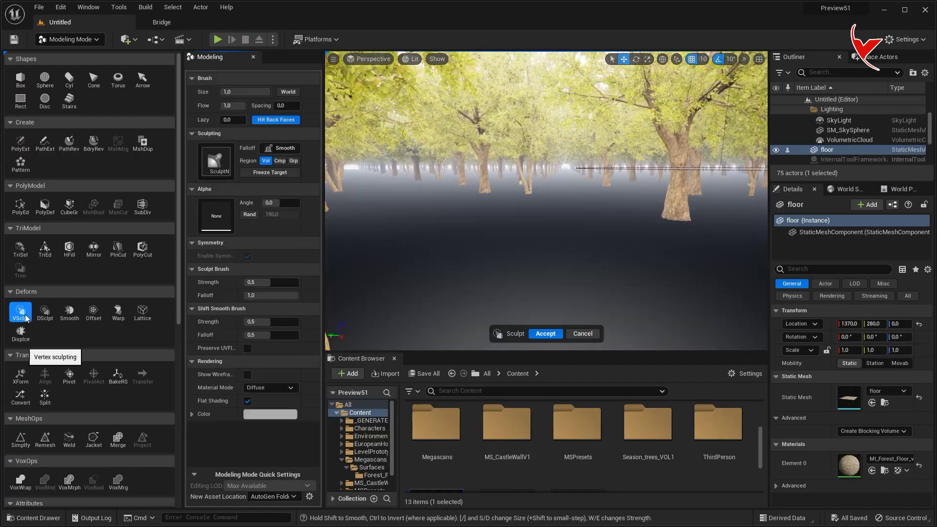
pyautogui.click(262, 92)
pyautogui.write('0,16')
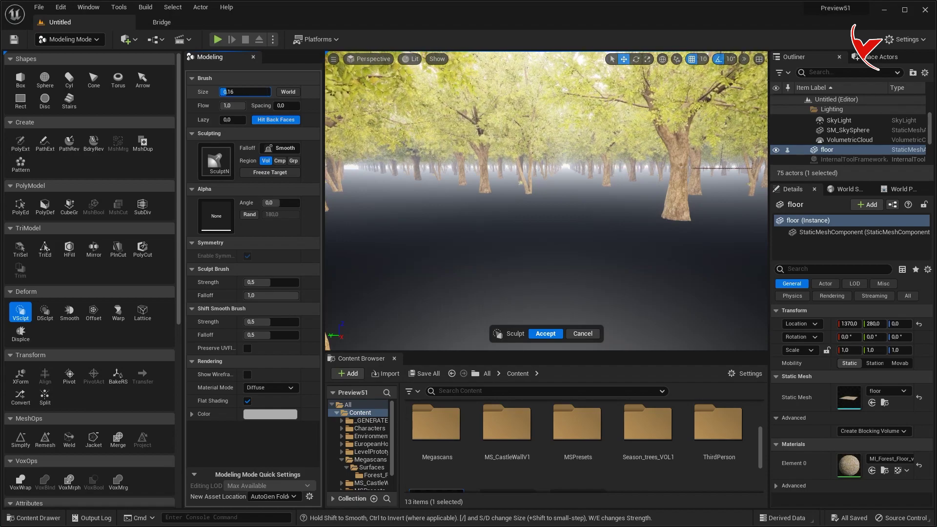
pyautogui.moveTo(524, 205)
pyautogui.mouseDown(button='right')
pyautogui.moveTo(523, 229)
pyautogui.moveTo(481, 234)
pyautogui.mouseUp(button='right')
pyautogui.moveTo(240, 106); pyautogui.dragTo(230, 106)
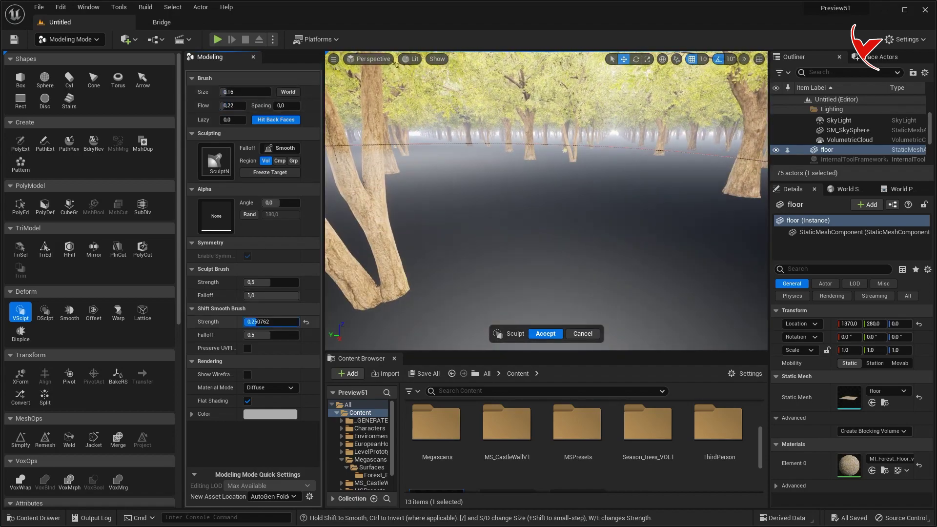
pyautogui.click(248, 374)
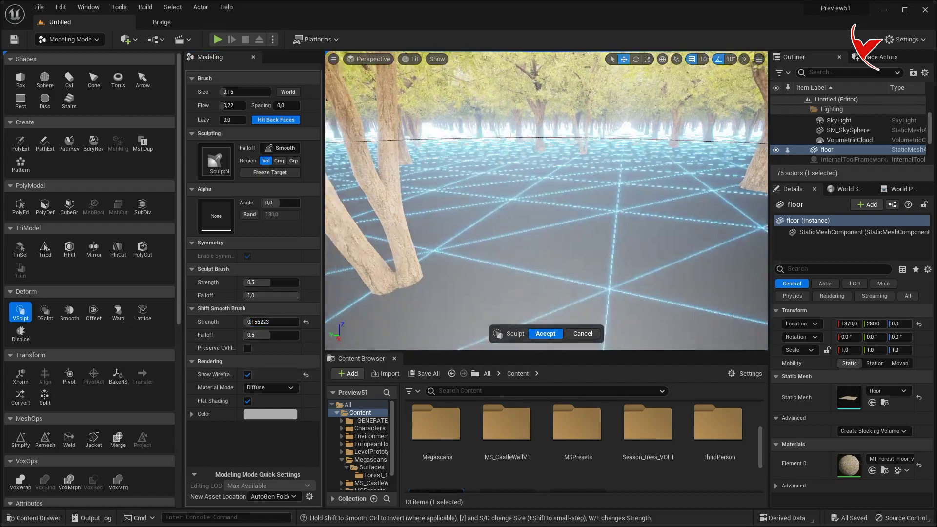
# Sculpt gentle hills into the floor using brush size 0.09 and flow 0.74, accept the result and return to Selection mode
pyautogui.moveTo(513, 152)
pyautogui.mouseDown(button='right')
pyautogui.moveTo(513, 122)
pyautogui.moveTo(508, 128)
pyautogui.mouseUp(button='right')
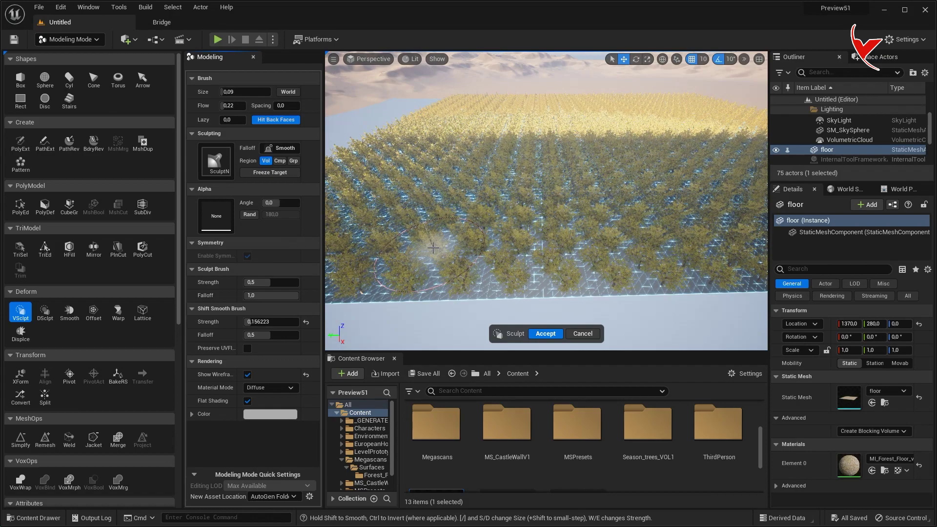
pyautogui.keyDown('alt'); pyautogui.moveTo(504, 214); pyautogui.dragTo(525, 215); pyautogui.keyUp('alt')
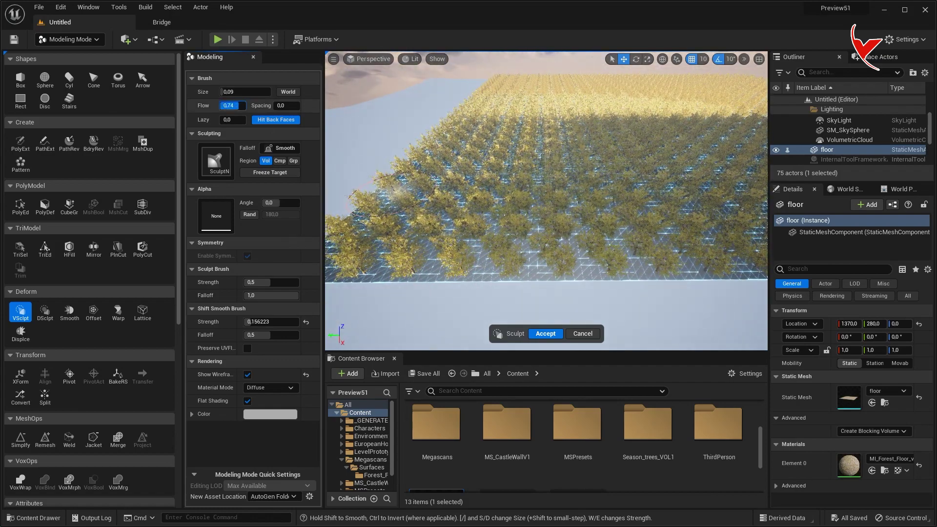
pyautogui.moveTo(583, 214); pyautogui.dragTo(526, 207, button='right')
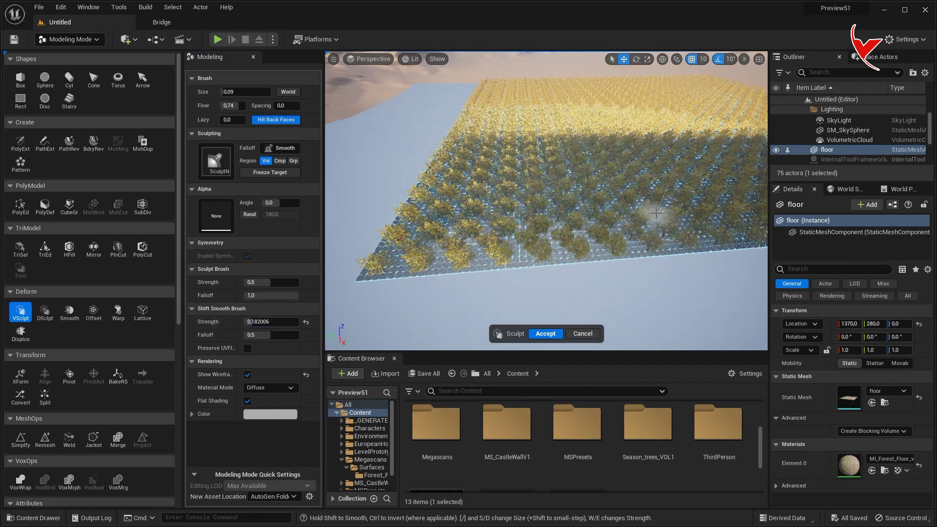
pyautogui.moveTo(656, 213); pyautogui.dragTo(625, 198, button='right')
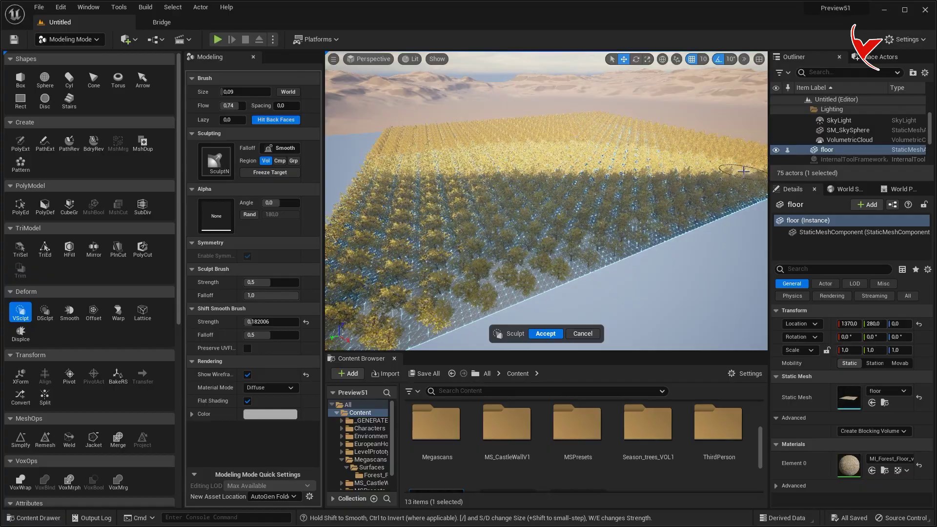
pyautogui.moveTo(549, 192); pyautogui.dragTo(619, 182, button='right')
pyautogui.press('w')
pyautogui.press('s')
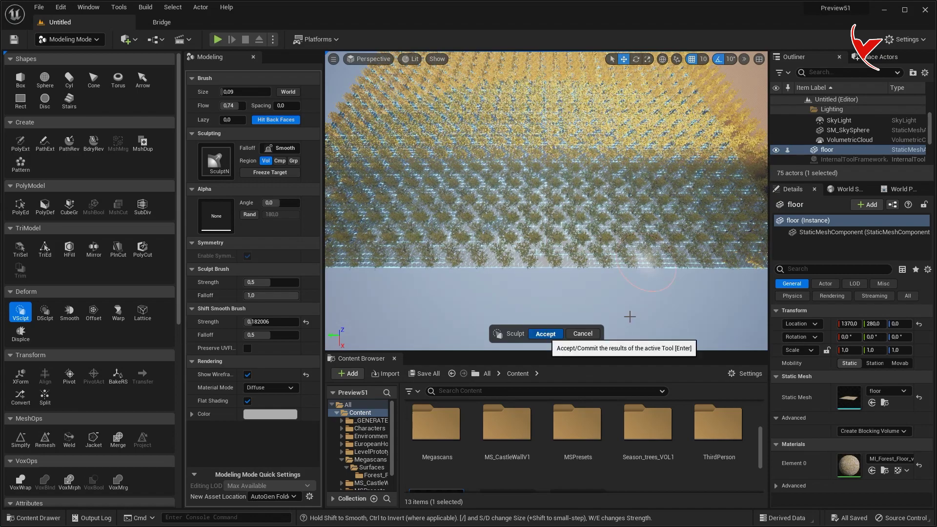
pyautogui.moveTo(636, 268); pyautogui.dragTo(690, 288, button='right')
pyautogui.press('w')
pyautogui.moveTo(544, 229); pyautogui.dragTo(542, 211, button='right')
pyautogui.click(88, 40)
pyautogui.click(97, 54)
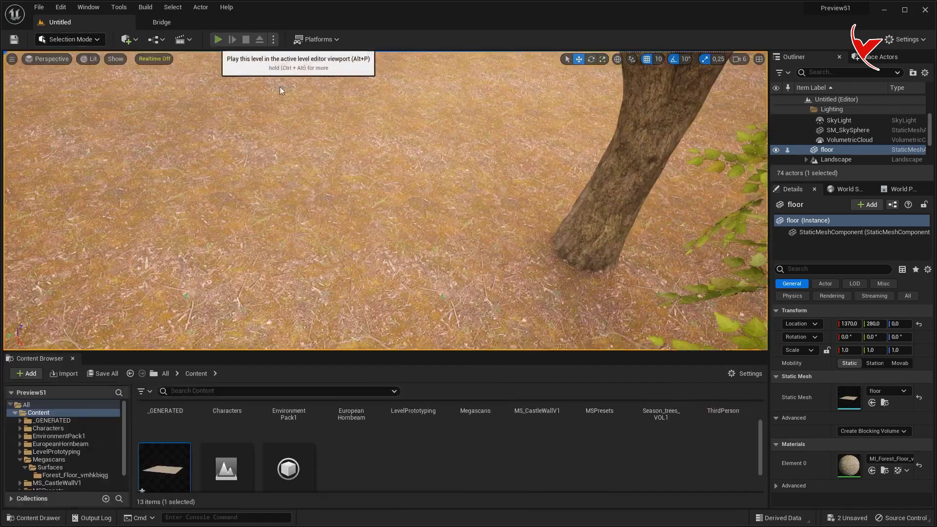
# Play-test the level by running the character over the sculpted hills between the trees
pyautogui.click(218, 40)
pyautogui.press('w')
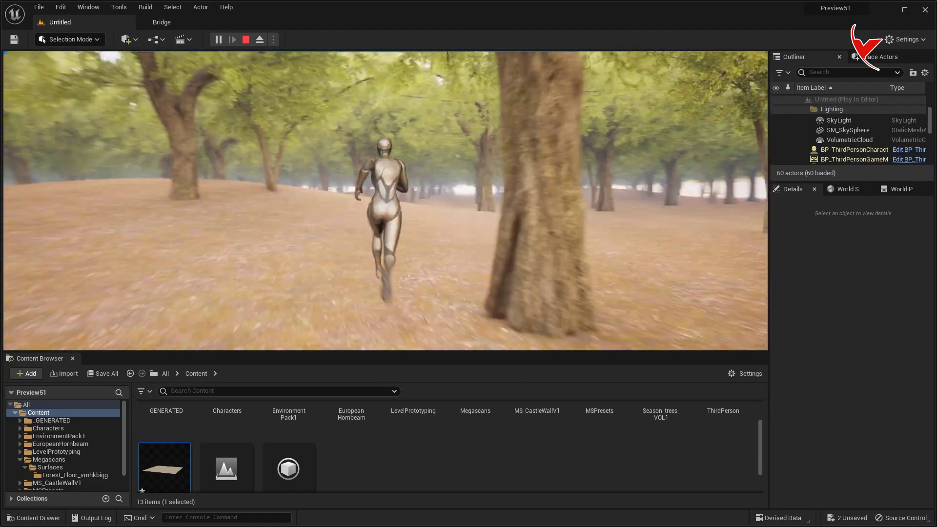
pyautogui.press('Escape')
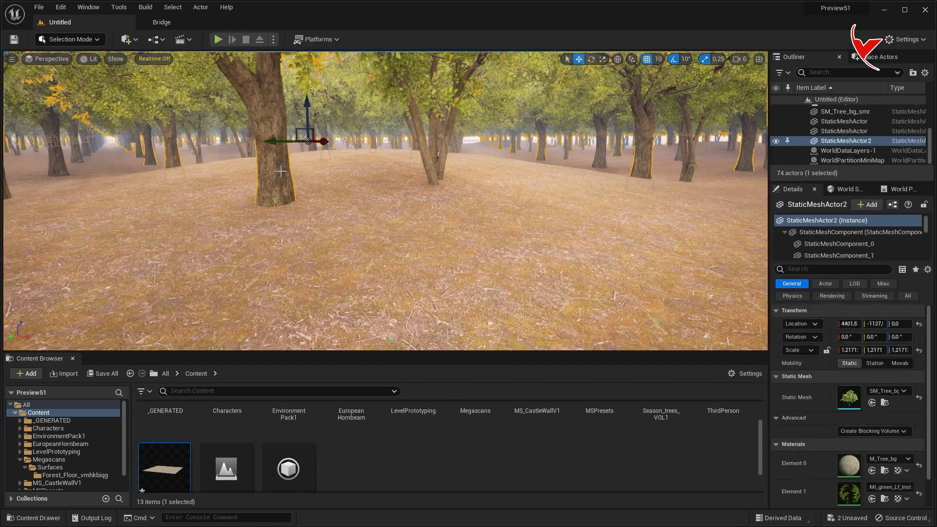
# Raise individual tree components of the patterned forest actors so their trunks sit properly on the sculpted hill
pyautogui.doubleClick(280, 175)
pyautogui.moveTo(276, 220); pyautogui.dragTo(276, 171)
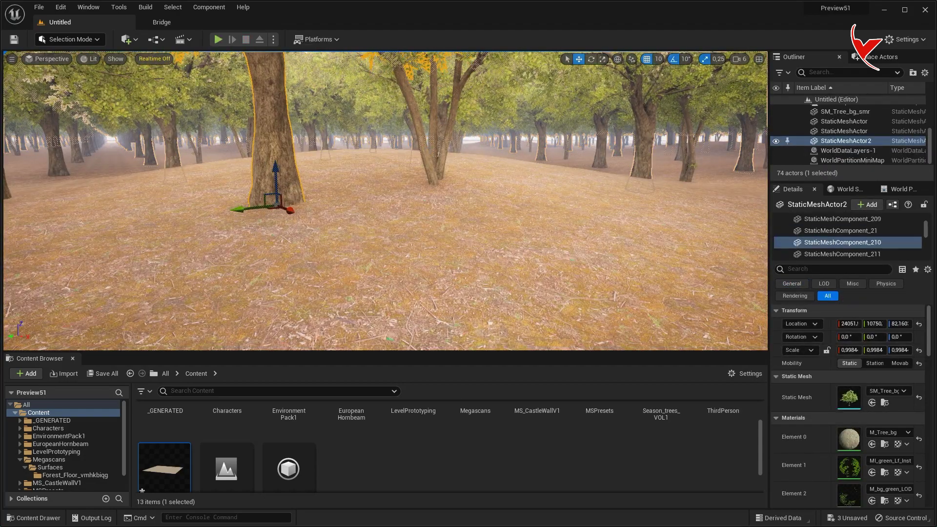
pyautogui.doubleClick(438, 155)
pyautogui.moveTo(433, 207); pyautogui.dragTo(456, 117)
pyautogui.click(462, 145)
pyautogui.click(459, 144)
pyautogui.doubleClick(457, 132)
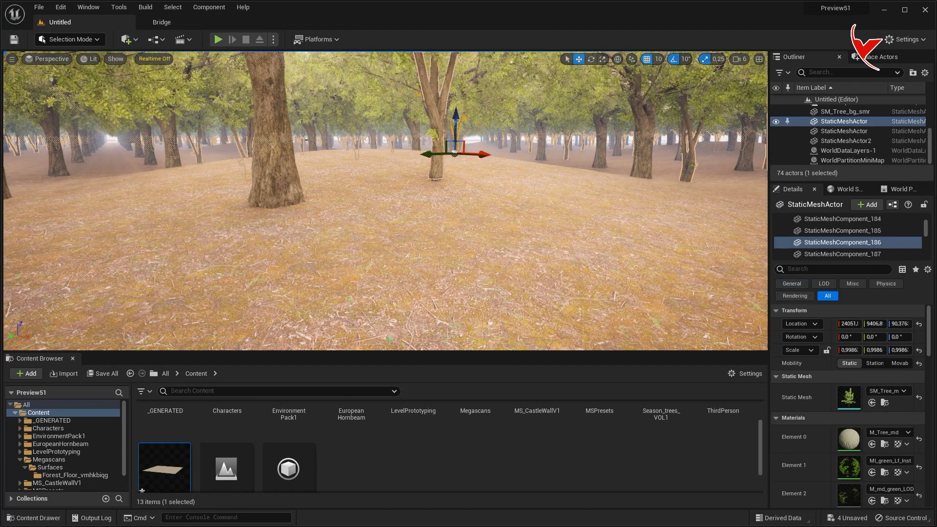
# Play-test the level again to inspect the raised trees on the hill
pyautogui.hotkey('alt', 'p')
pyautogui.press('w')
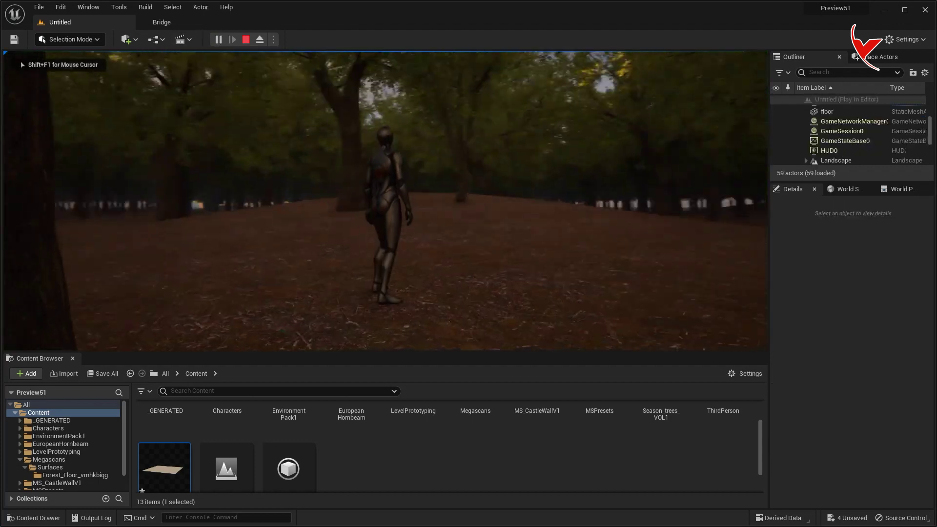